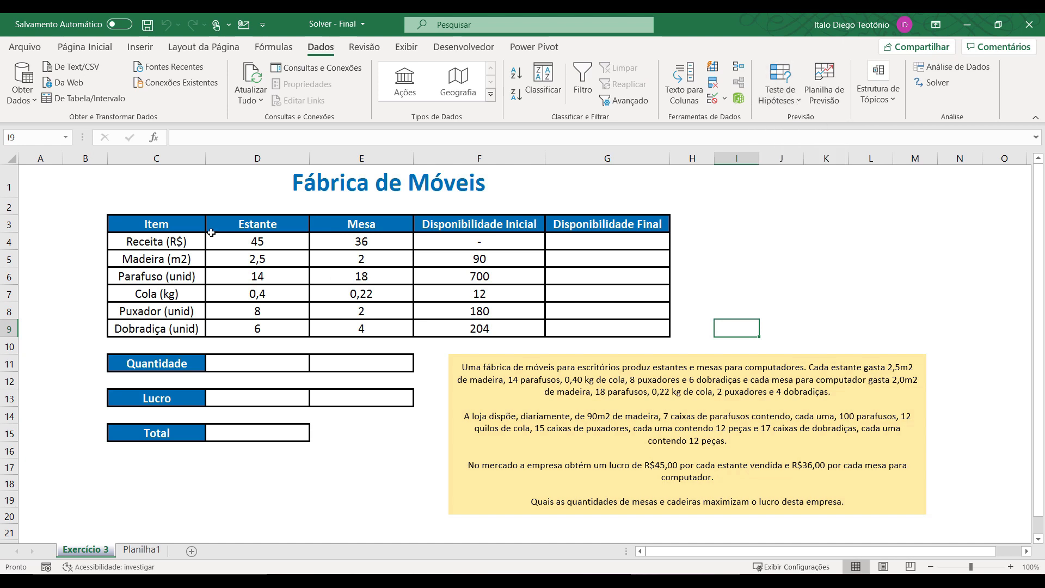
Check in the Excel add-ins manager that the Solver add-in is enabled and confirm the selection.
{"action": "left_click", "coordinate": [27, 46]}
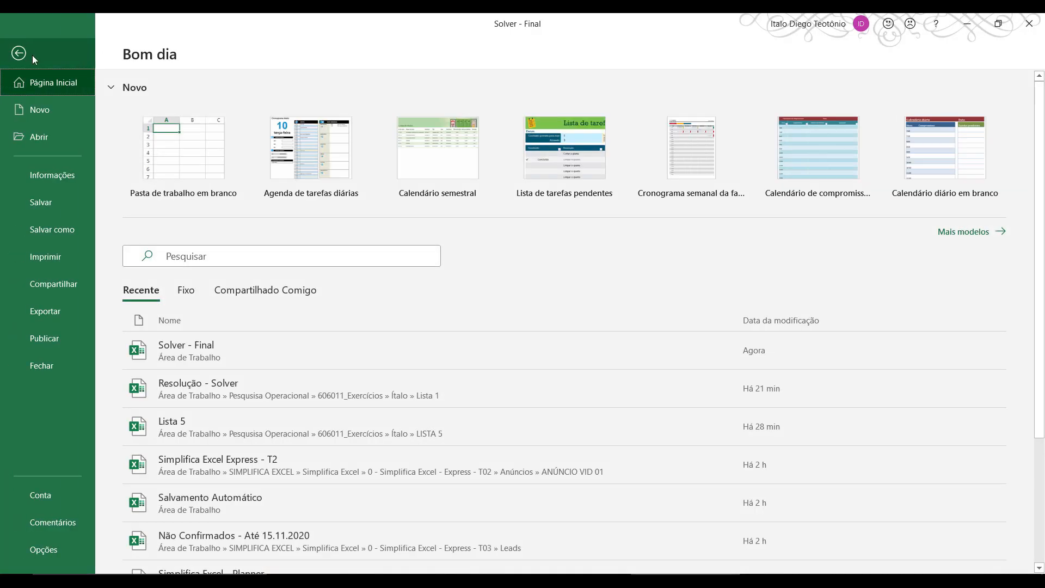
{"action": "left_click", "coordinate": [51, 550]}
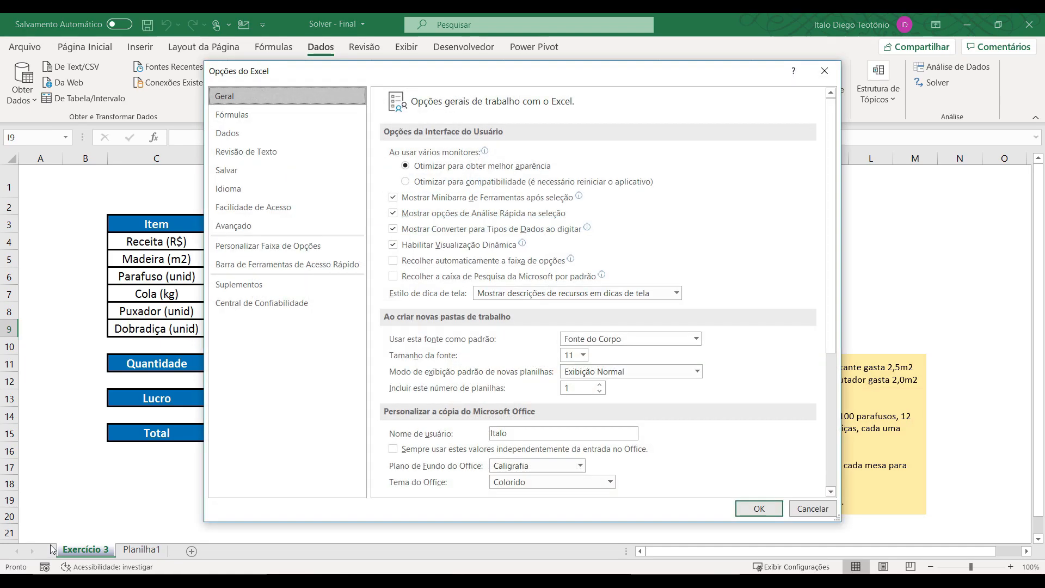
{"action": "left_click", "coordinate": [250, 286]}
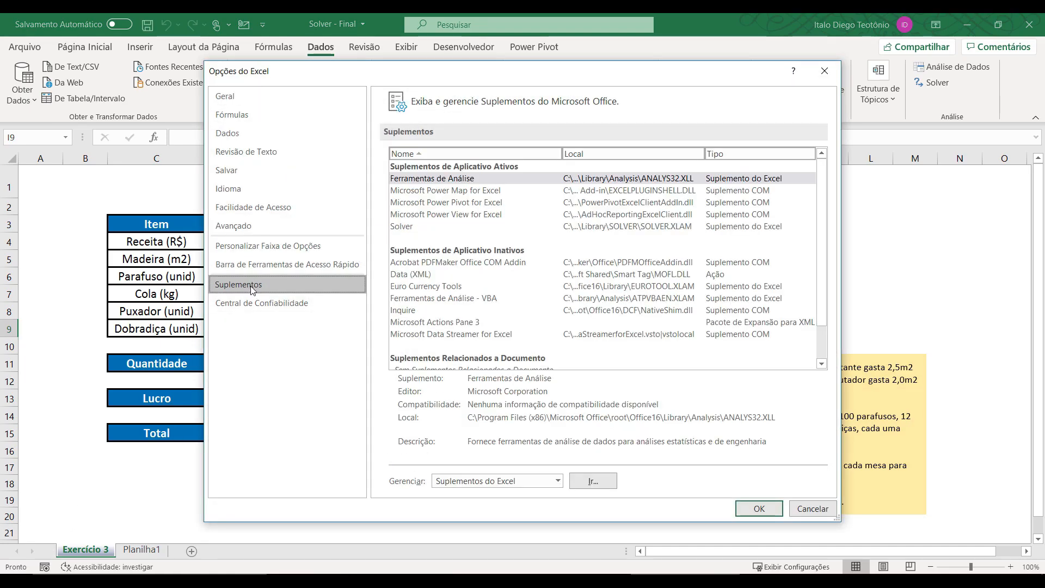
{"action": "left_click", "coordinate": [413, 232]}
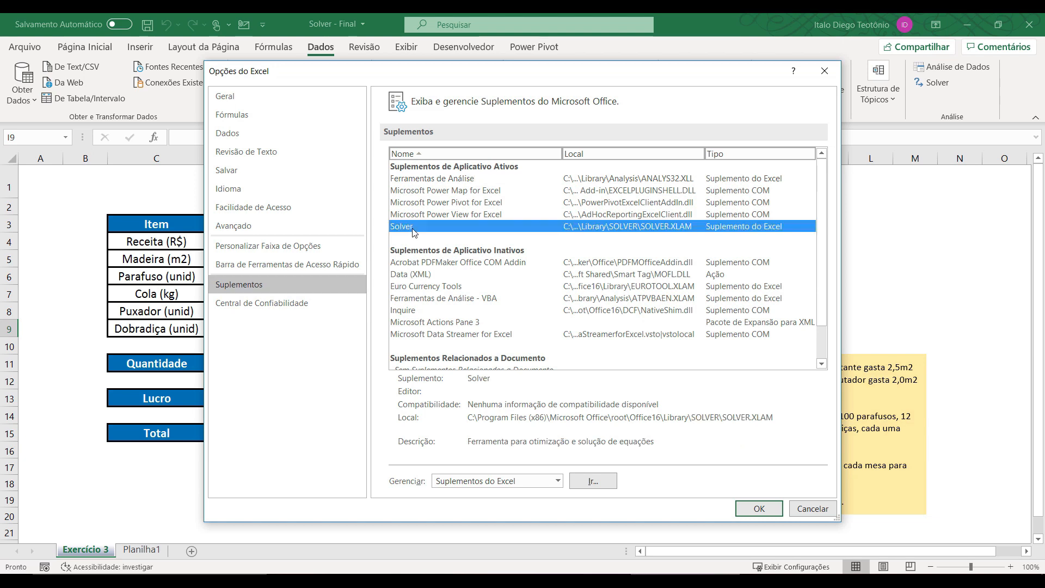
{"action": "left_click", "coordinate": [589, 482]}
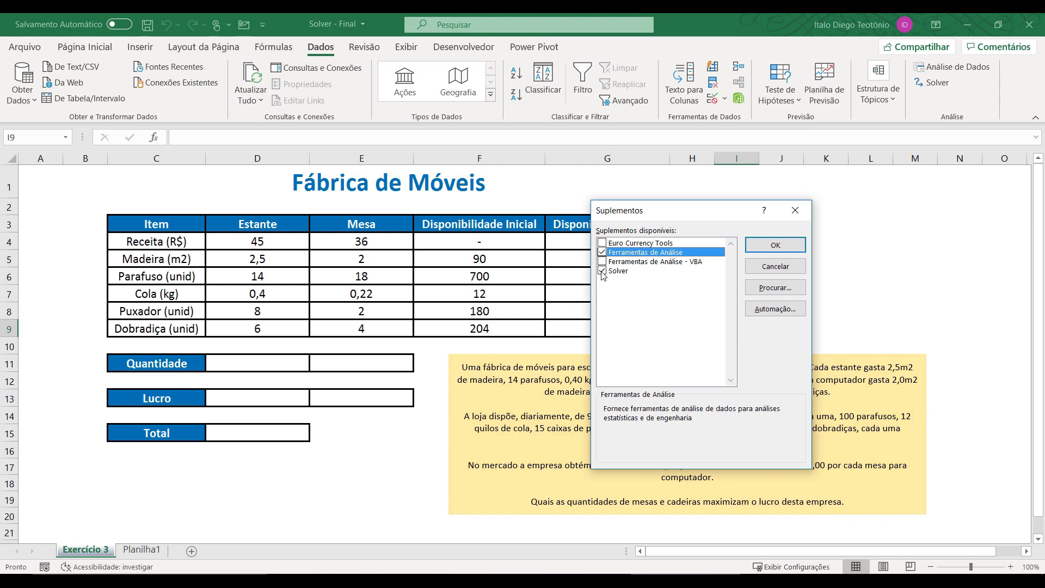
{"action": "left_click", "coordinate": [626, 275]}
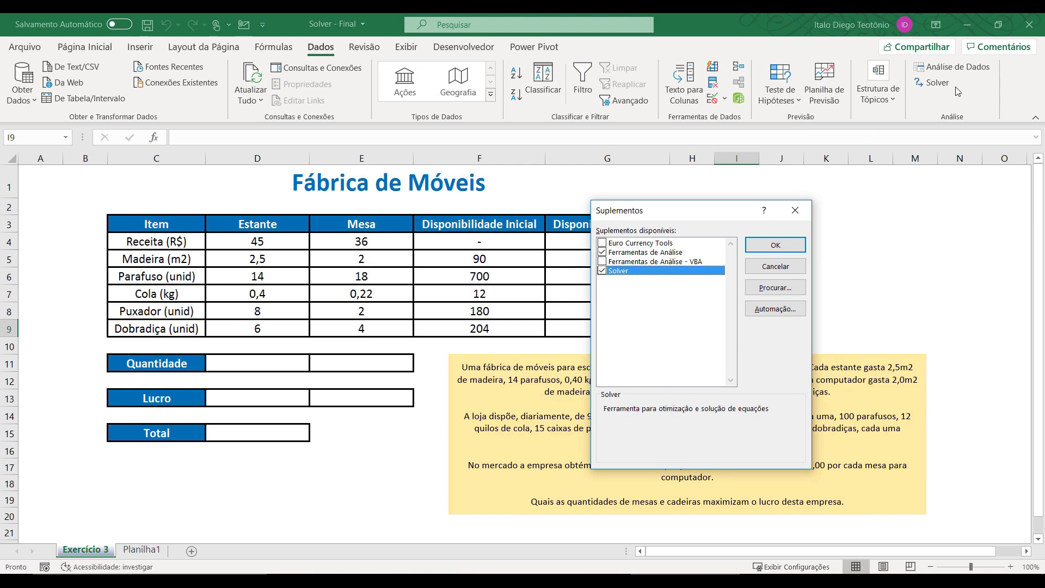
{"action": "left_click", "coordinate": [777, 245]}
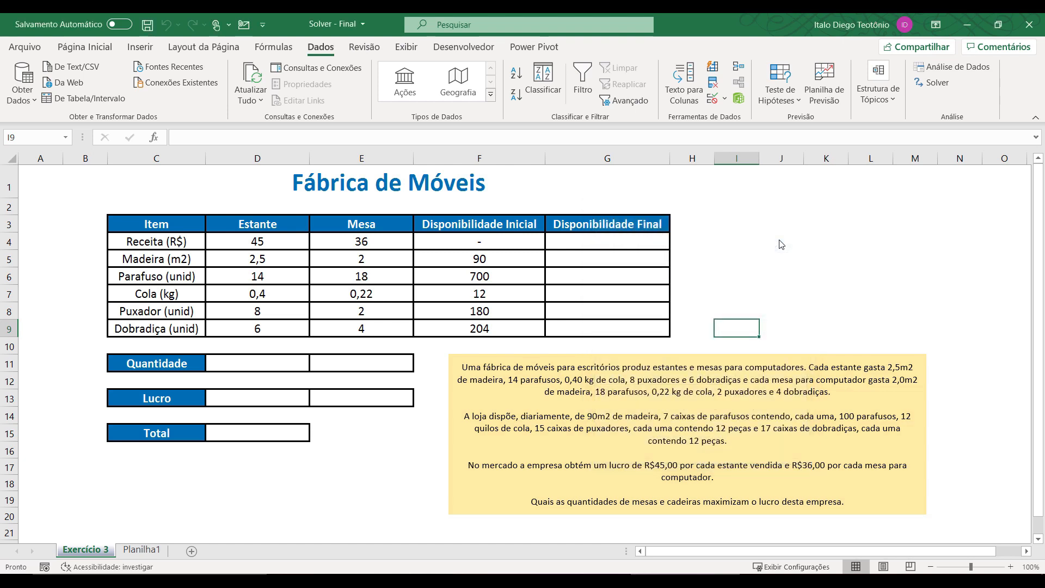
Reduce the height of row 2, between the Fábrica de Móveis title and the table.
{"action": "left_click", "coordinate": [779, 251]}
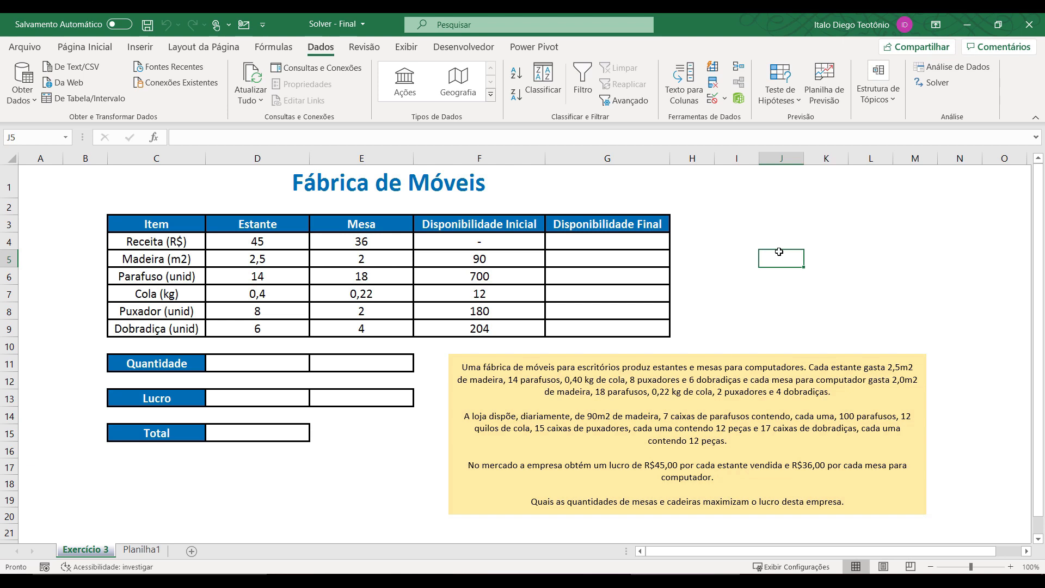
{"action": "left_click_drag", "start_coordinate": [11, 215], "coordinate": [12, 209]}
{"action": "left_click", "coordinate": [760, 299]}
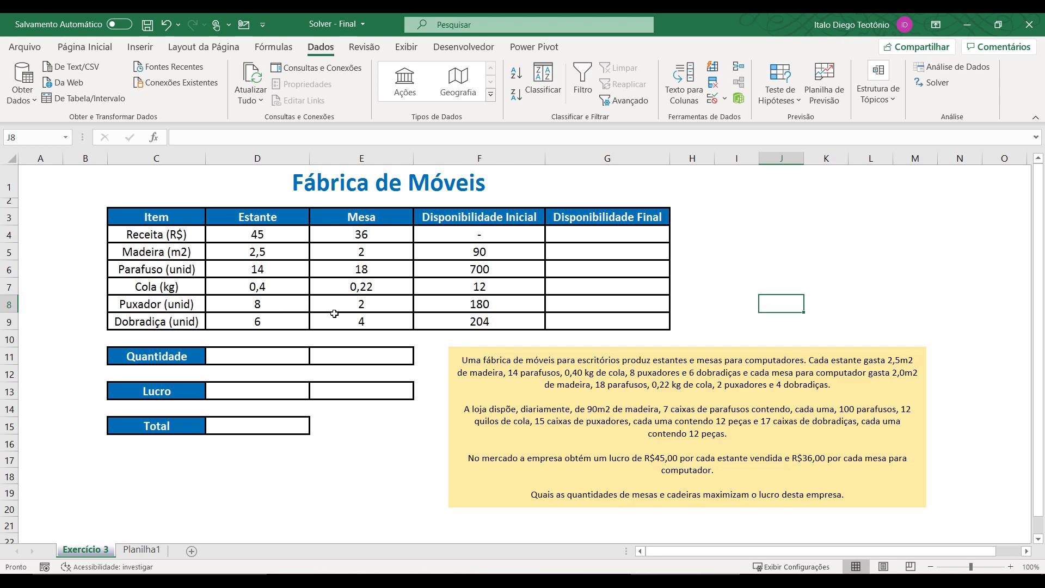
Review the Estante and Mesa product headers and the material labels from Madeira to Dobradiça in the table.
{"action": "left_click", "coordinate": [284, 215]}
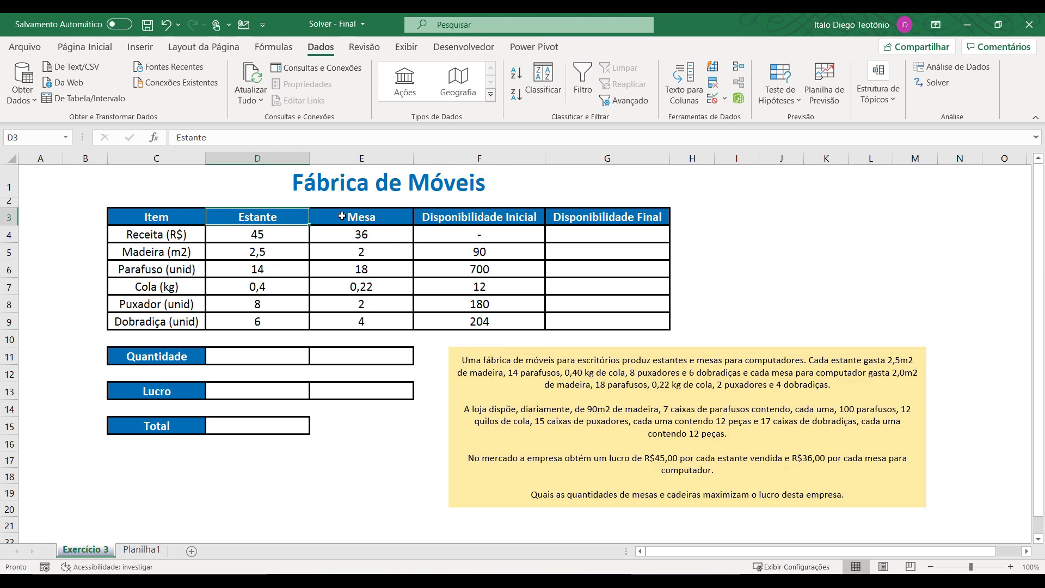
{"action": "left_click", "coordinate": [339, 216]}
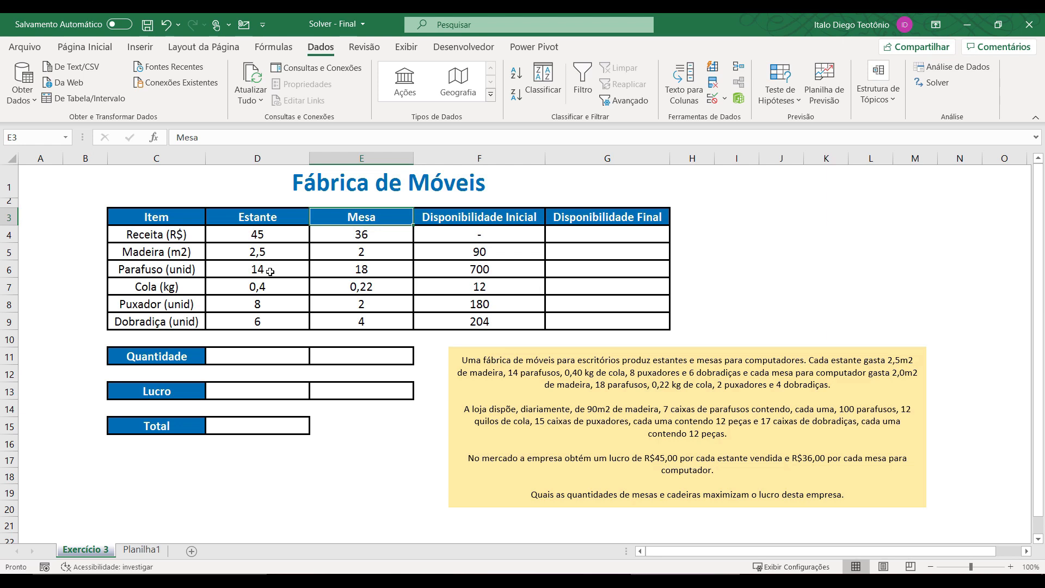
{"action": "left_click", "coordinate": [178, 255]}
{"action": "left_click", "coordinate": [172, 269]}
{"action": "left_click", "coordinate": [164, 286]}
{"action": "left_click", "coordinate": [161, 303]}
{"action": "left_click", "coordinate": [161, 322]}
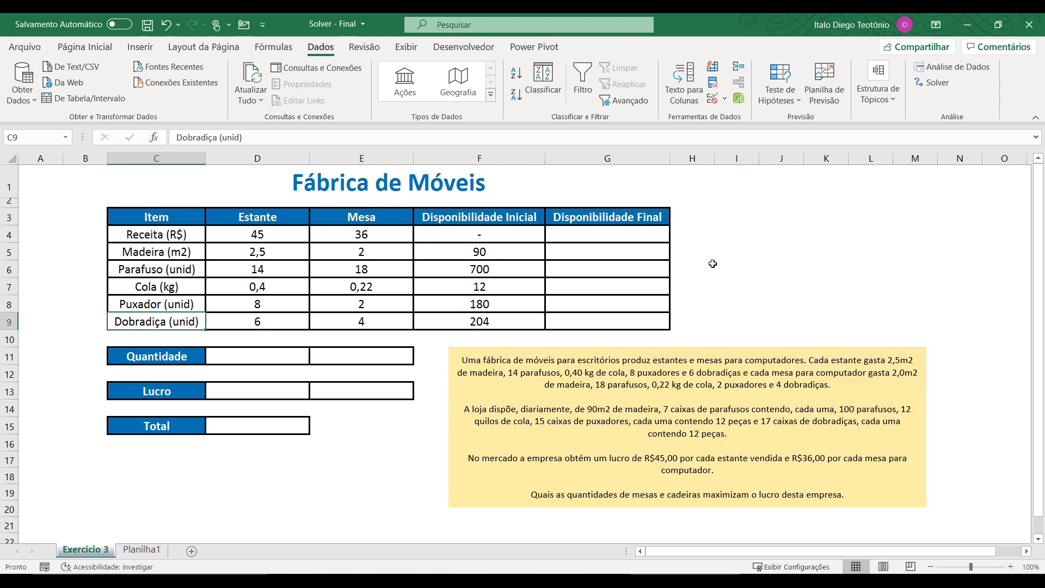
Compare the material consumption of Estante and Mesa in D5:E9 with the quantities given in the problem statement.
{"action": "left_click", "coordinate": [276, 254]}
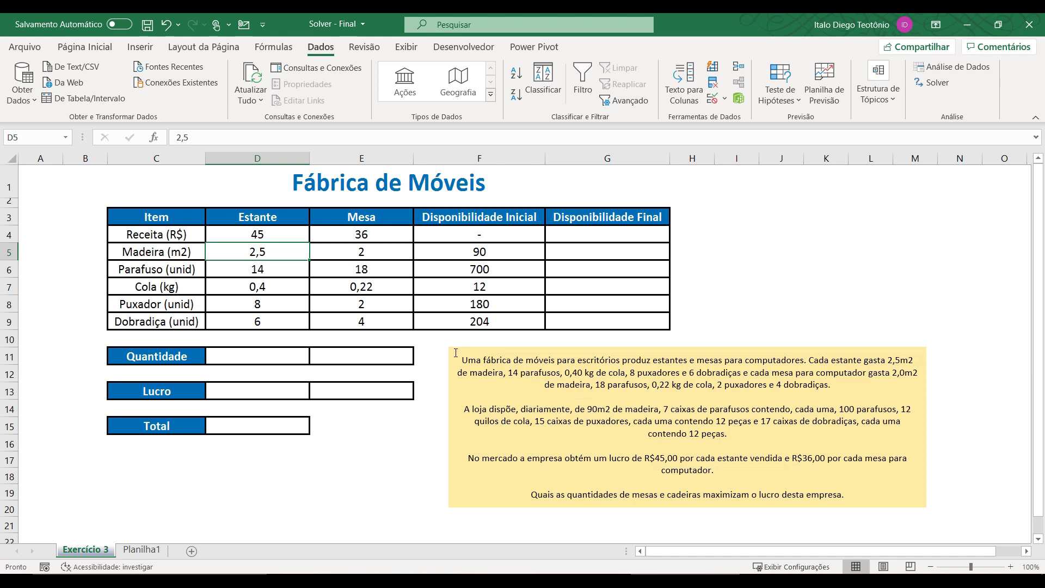
{"action": "left_click", "coordinate": [277, 270]}
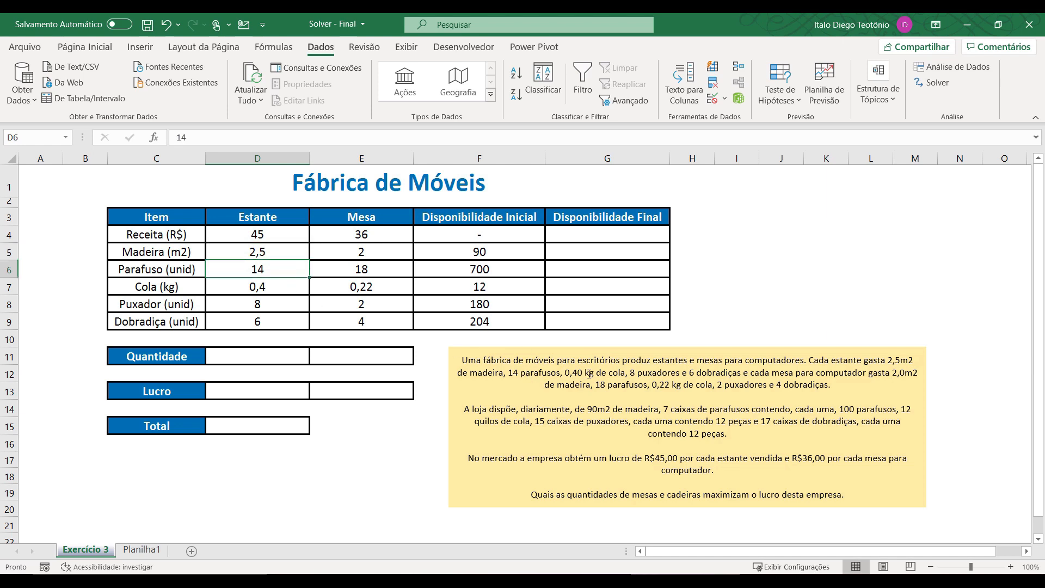
{"action": "left_click", "coordinate": [294, 286]}
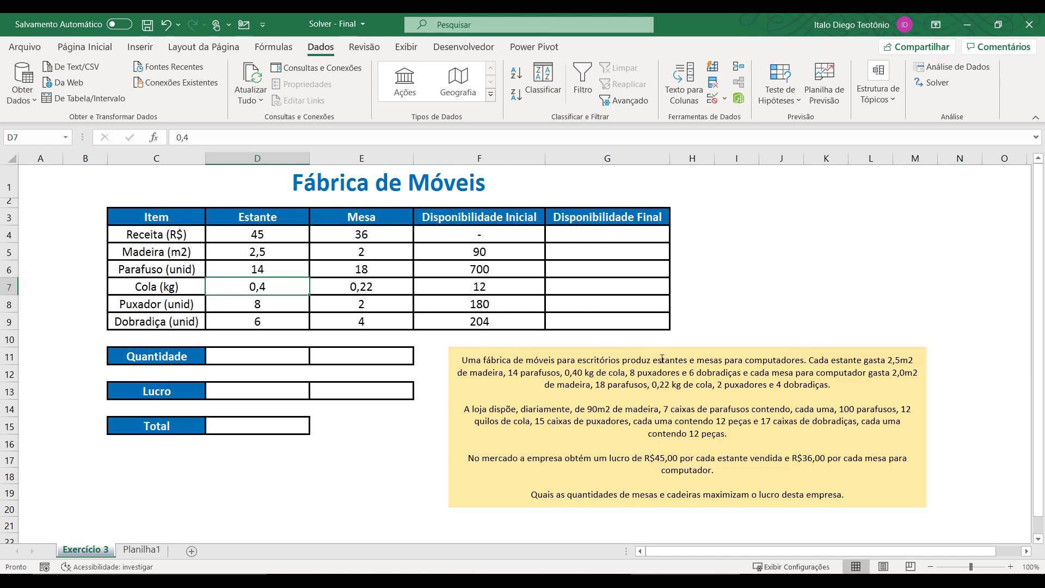
{"action": "left_click", "coordinate": [294, 306]}
{"action": "left_click", "coordinate": [288, 323]}
{"action": "left_click", "coordinate": [266, 239]}
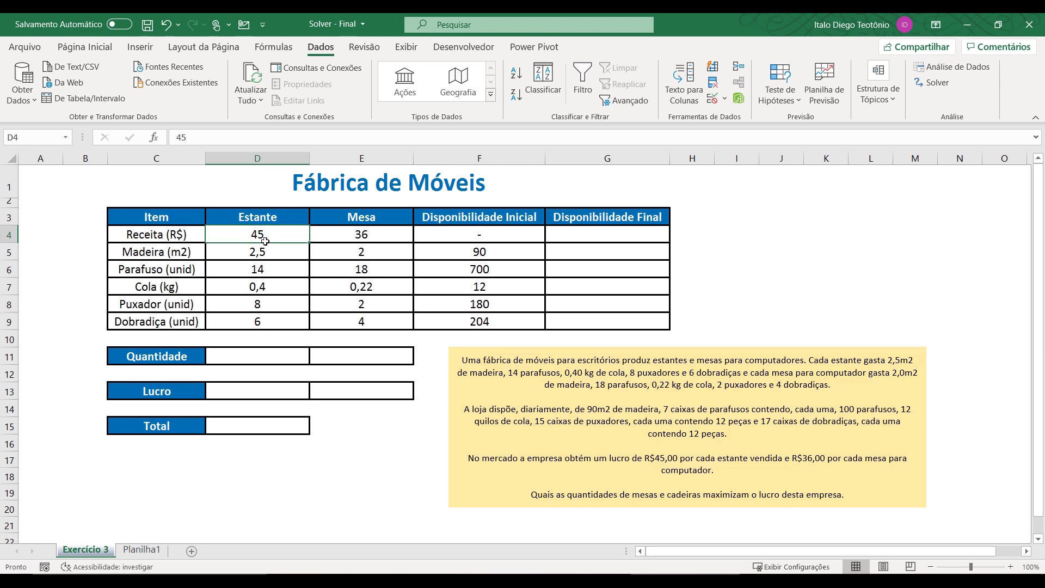
{"action": "left_click_drag", "start_coordinate": [268, 251], "coordinate": [264, 322]}
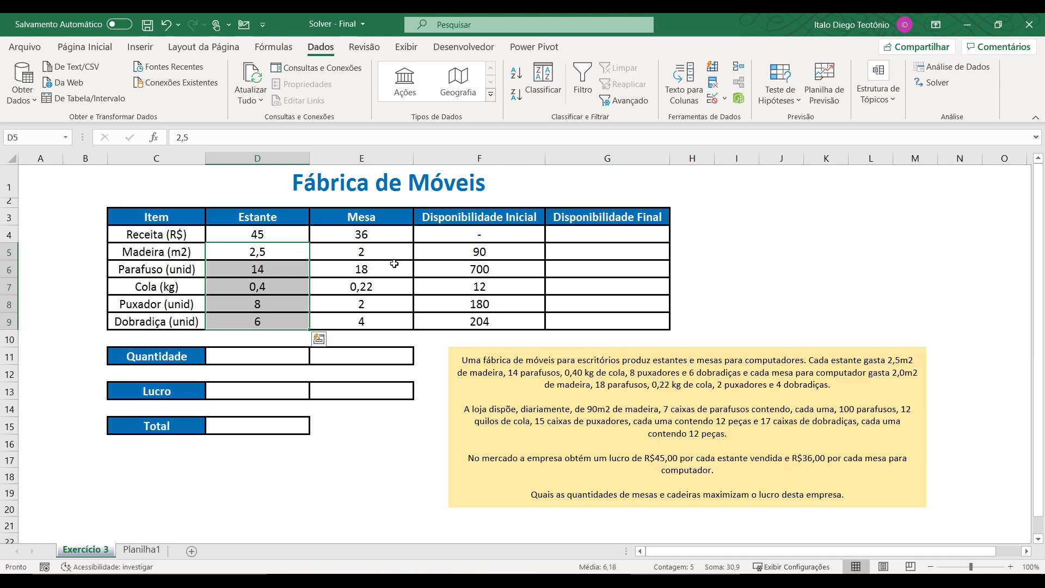
{"action": "left_click_drag", "start_coordinate": [392, 252], "coordinate": [379, 316]}
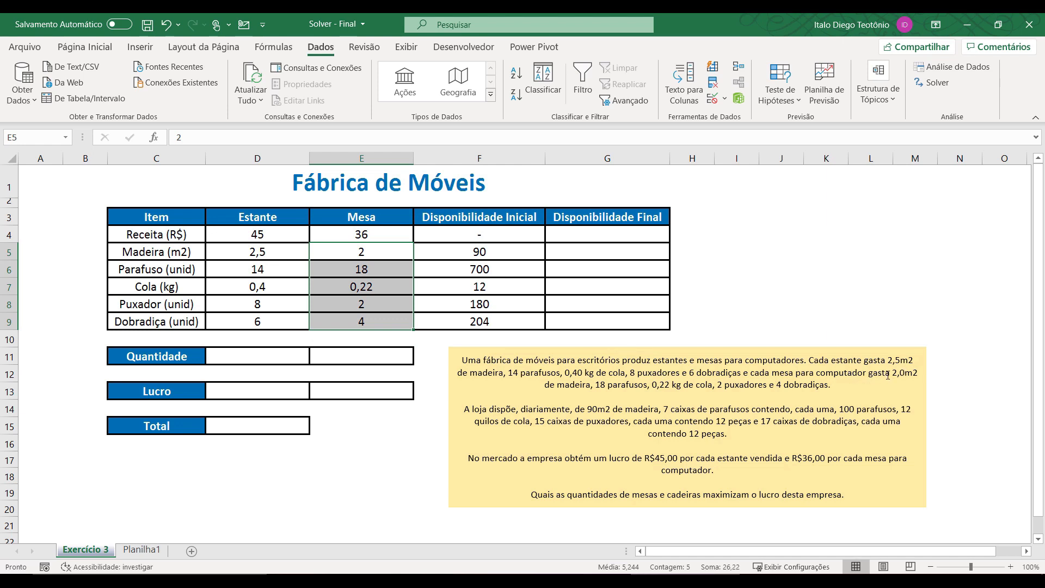
{"action": "left_click", "coordinate": [373, 269]}
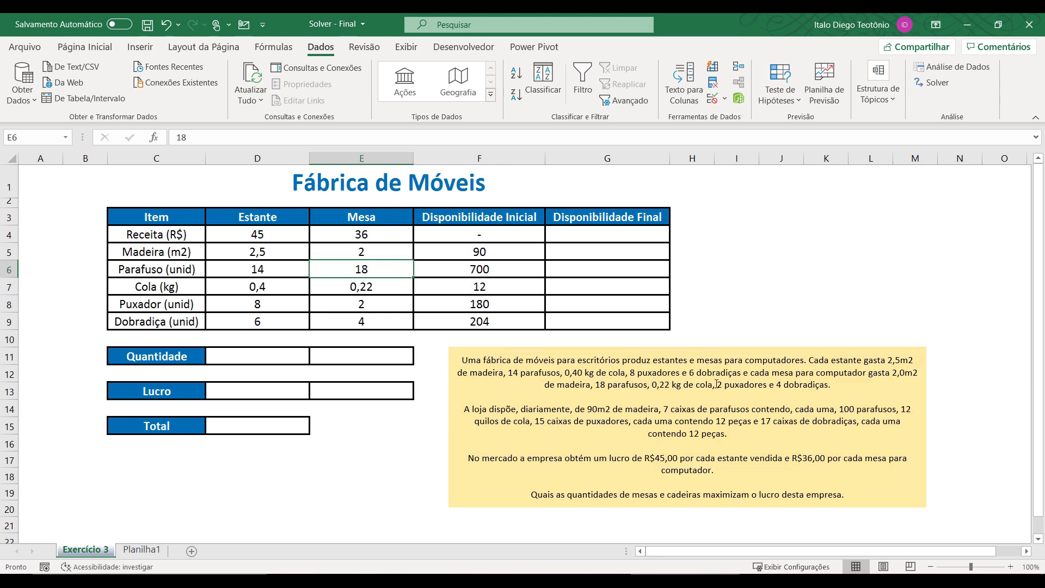
{"action": "left_click", "coordinate": [388, 321]}
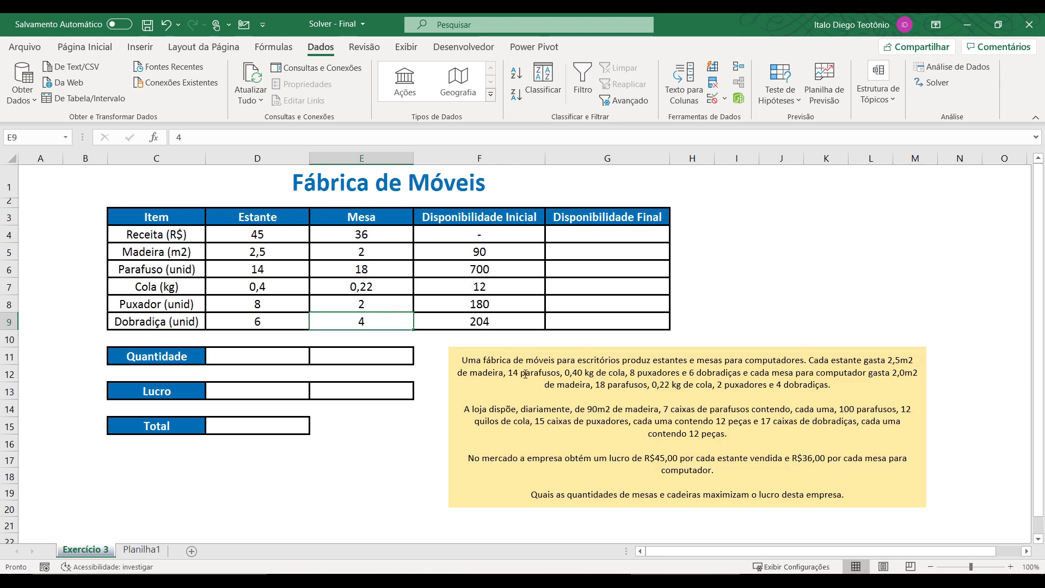
Examine the initial availability of Madeira, Parafuso and Cola against the per-product consumption and the problem statement.
{"action": "left_click_drag", "start_coordinate": [589, 406], "coordinate": [641, 406]}
{"action": "left_click", "coordinate": [493, 254]}
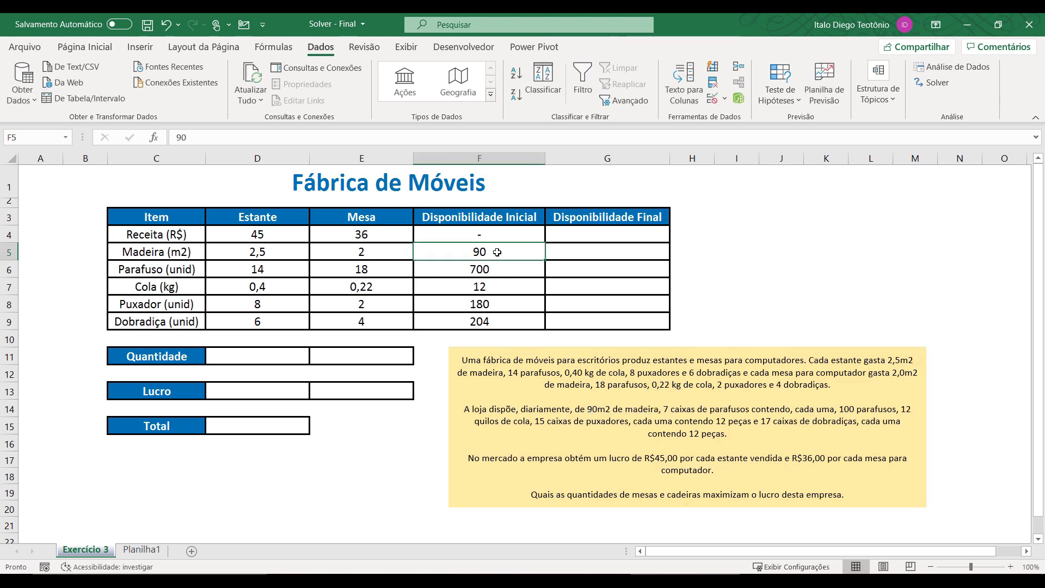
{"action": "left_click", "coordinate": [240, 253]}
{"action": "left_click", "coordinate": [330, 253]}
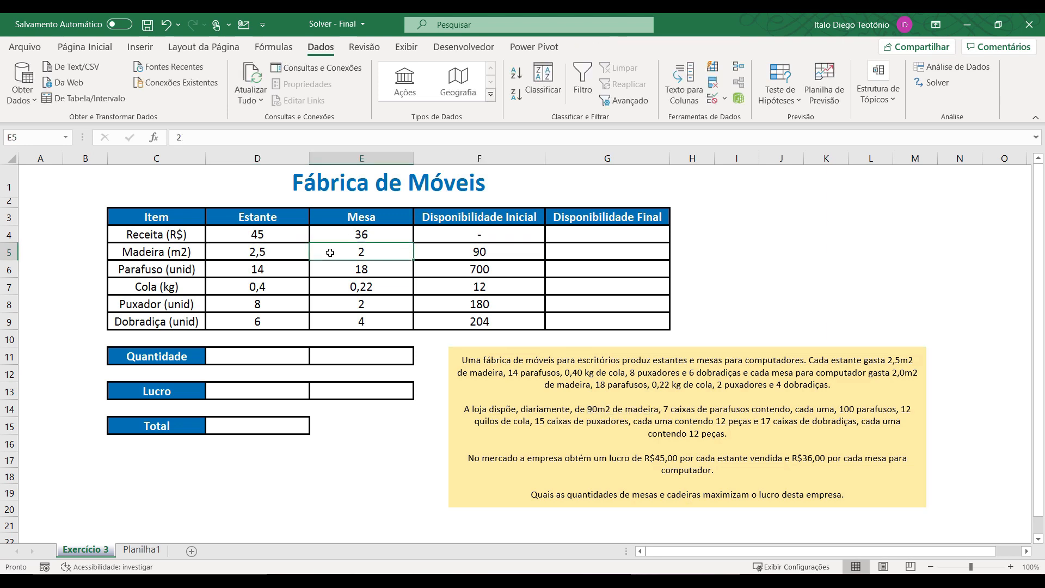
{"action": "left_click", "coordinate": [246, 252]}
{"action": "left_click", "coordinate": [331, 251]}
{"action": "left_click", "coordinate": [443, 252]}
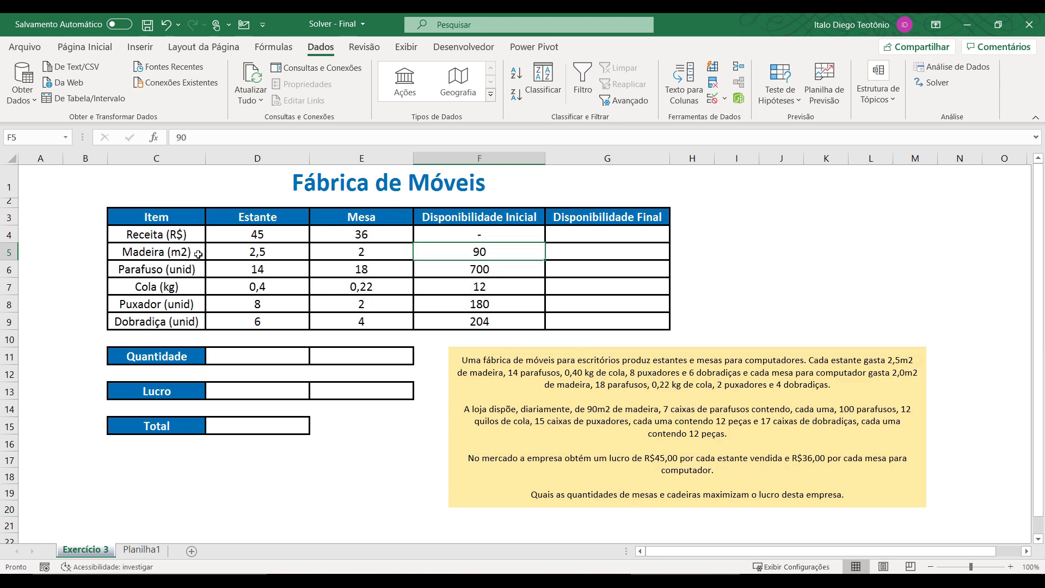
{"action": "key", "text": "ctrl+c"}
{"action": "left_click", "coordinate": [305, 267]}
{"action": "left_click_drag", "start_coordinate": [306, 267], "coordinate": [349, 266]}
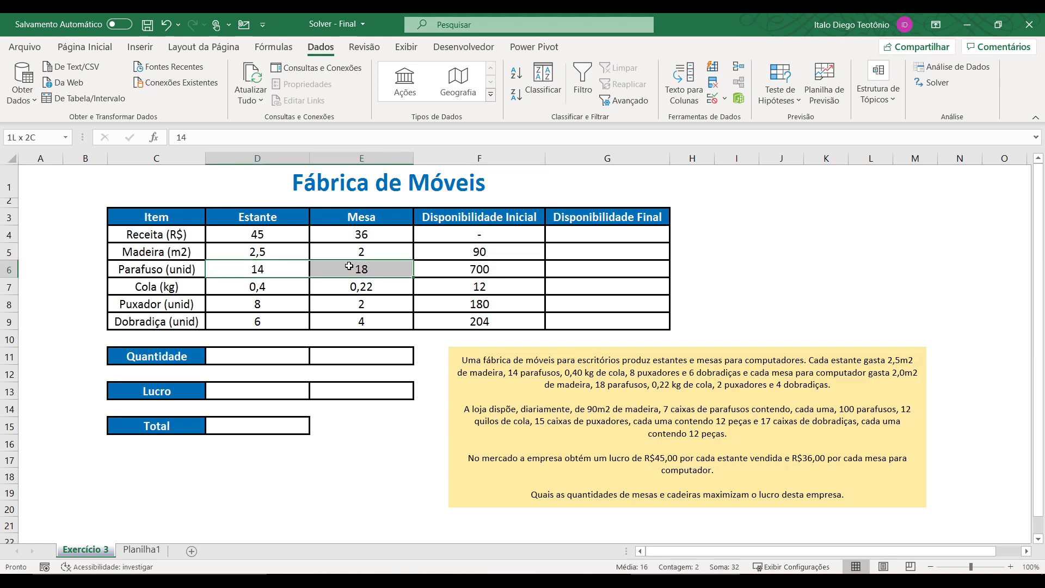
{"action": "left_click", "coordinate": [269, 267]}
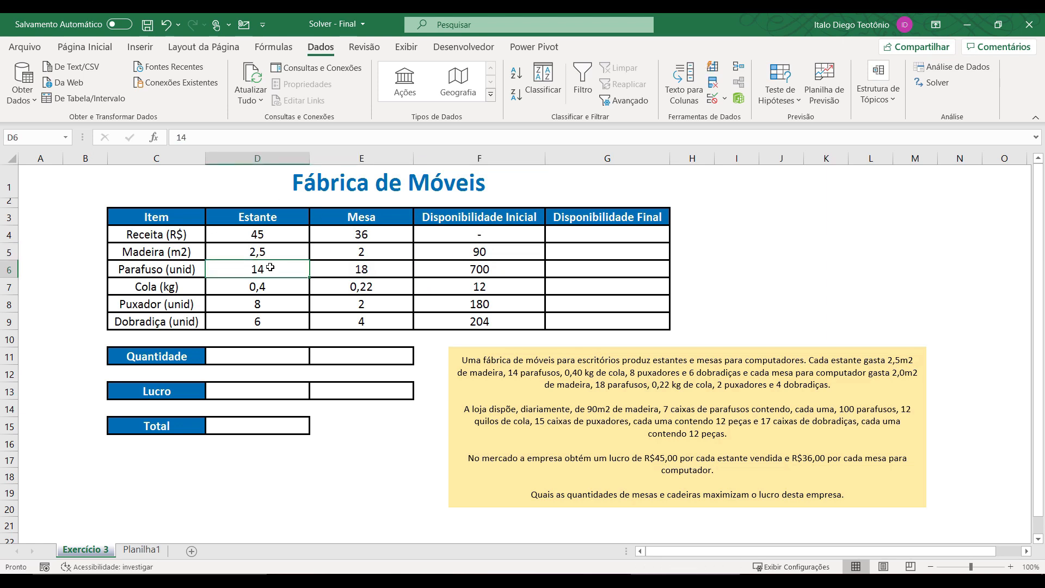
{"action": "left_click", "coordinate": [342, 267]}
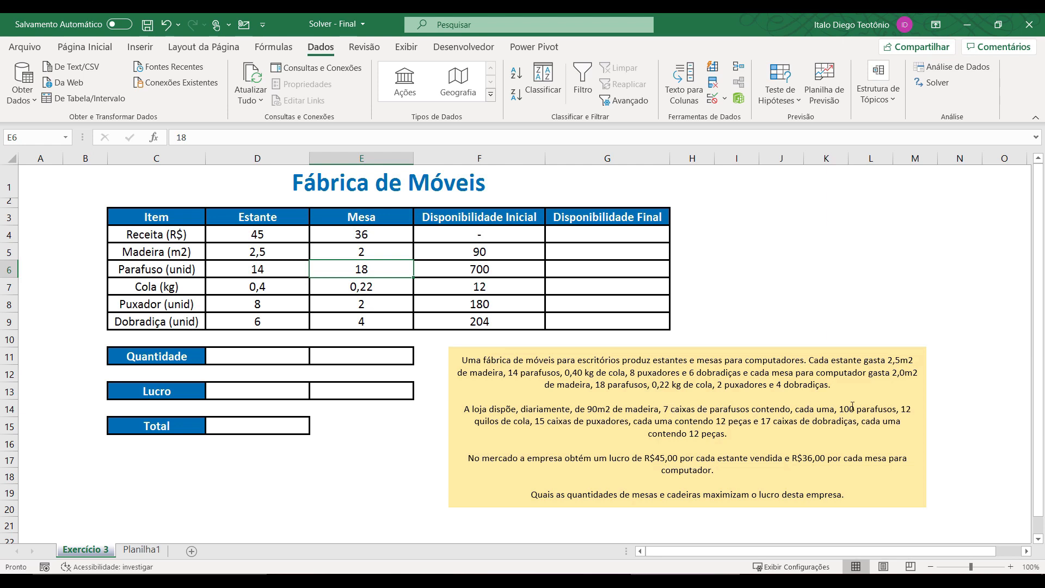
{"action": "left_click", "coordinate": [513, 270]}
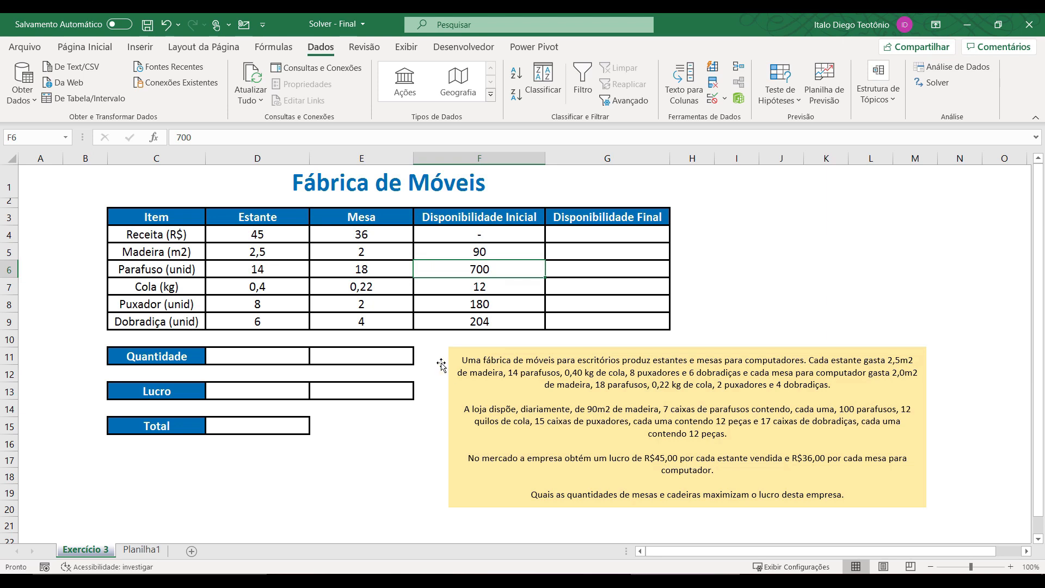
{"action": "left_click", "coordinate": [456, 285]}
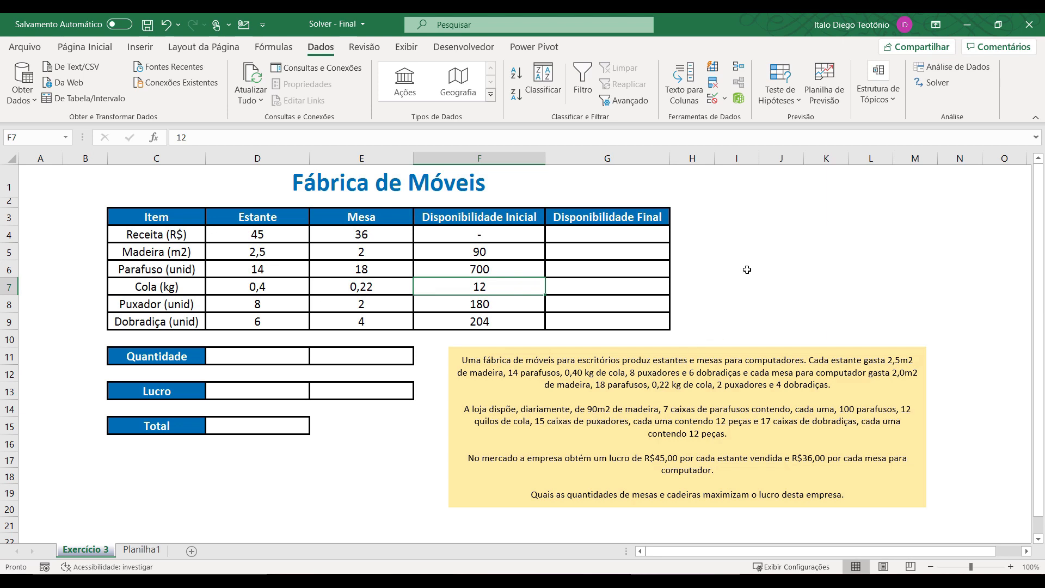
Calculate =15*12 in cell I4 and compare it with the initial availability of Puxador in F8.
{"action": "left_click", "coordinate": [736, 233]}
{"action": "type", "text": "="}
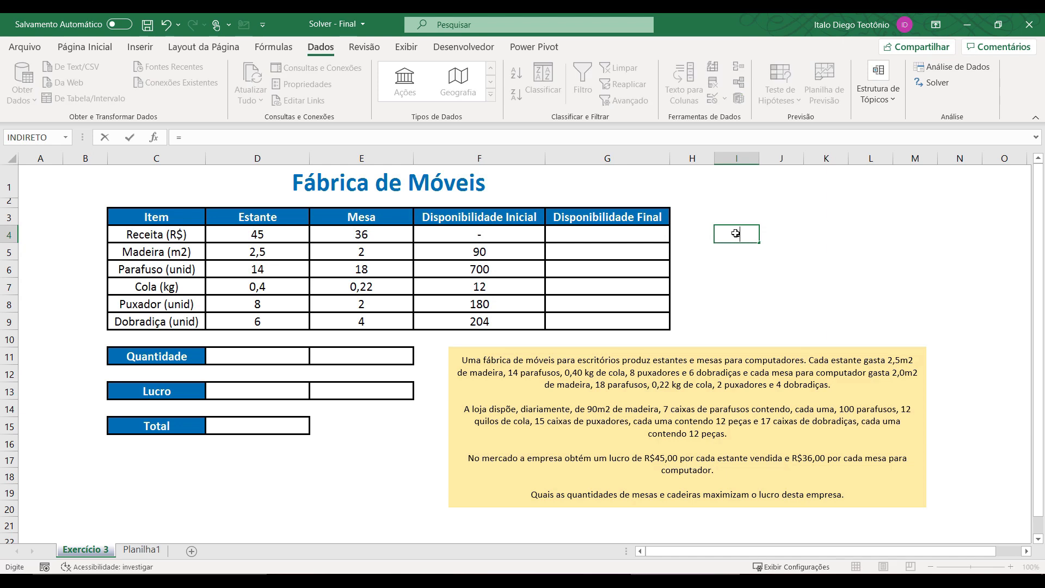
{"action": "type", "text": "15*12"}
{"action": "key", "text": "Return"}
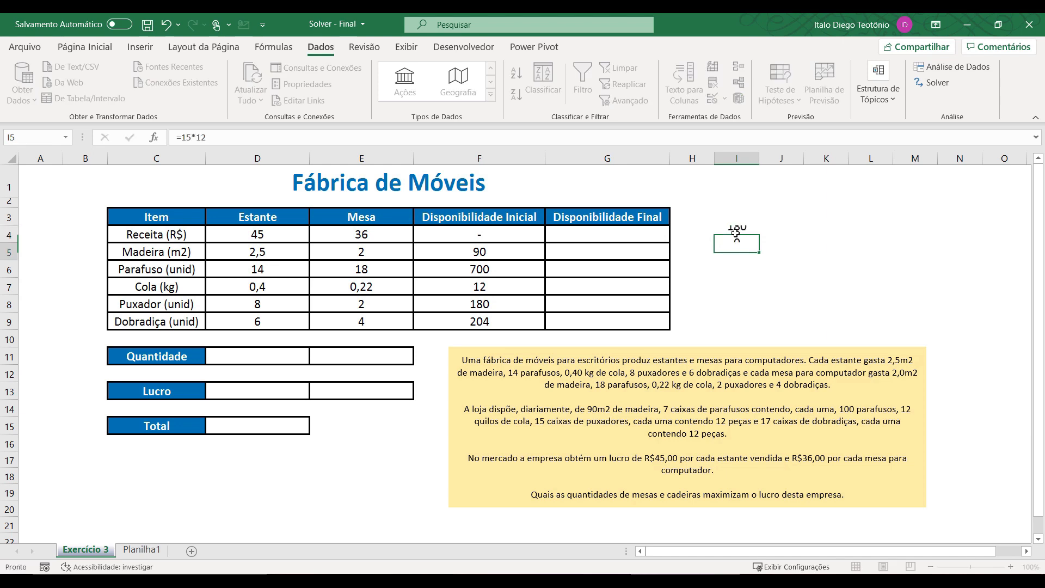
{"action": "left_click", "coordinate": [737, 235]}
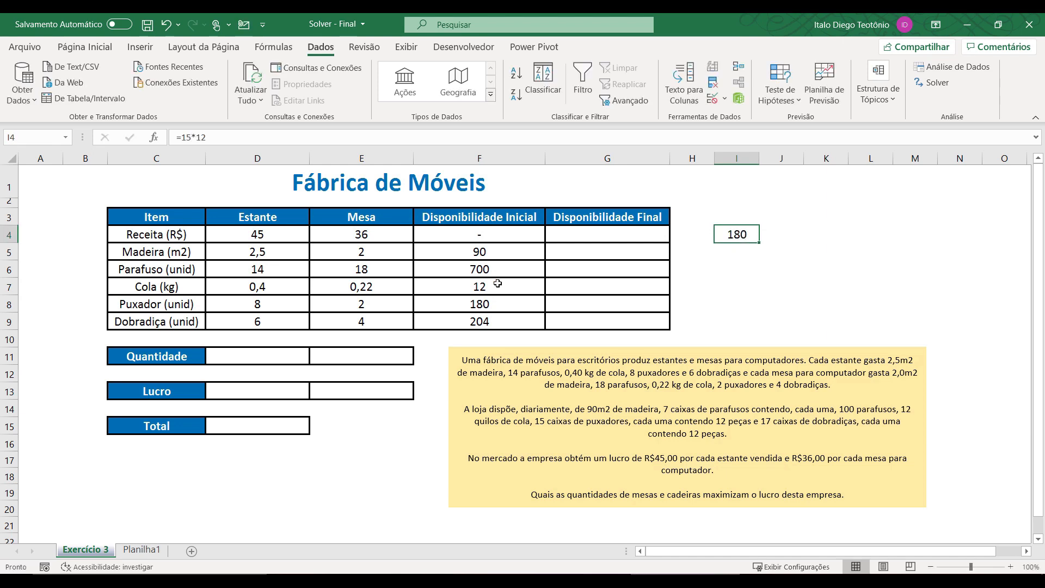
{"action": "left_click", "coordinate": [441, 301]}
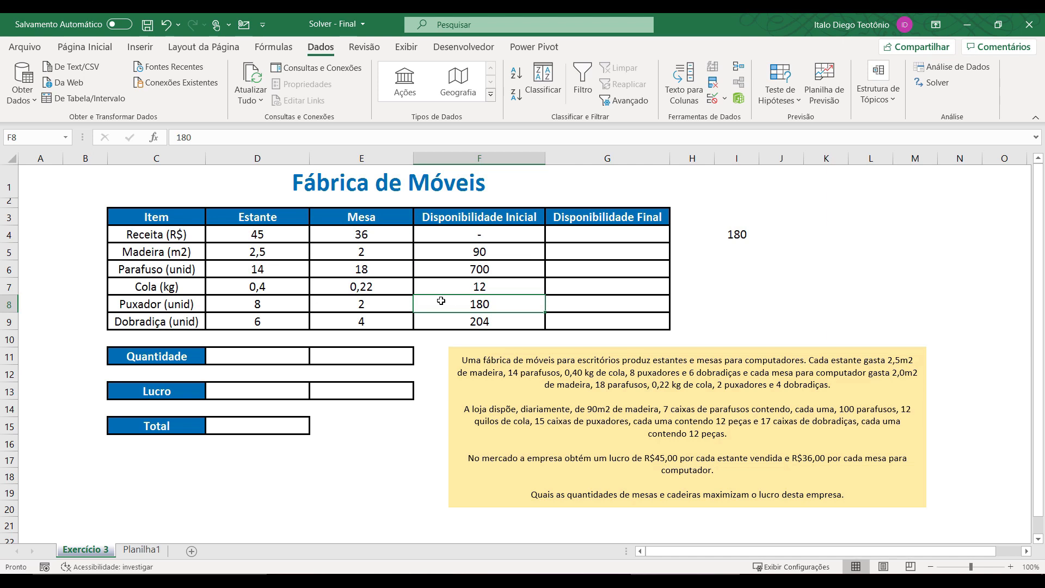
Replace the scratch calculation in cell I4 with =17*12 to check the initial availability of Dobradiça.
{"action": "left_click", "coordinate": [732, 234]}
{"action": "key", "text": "Delete"}
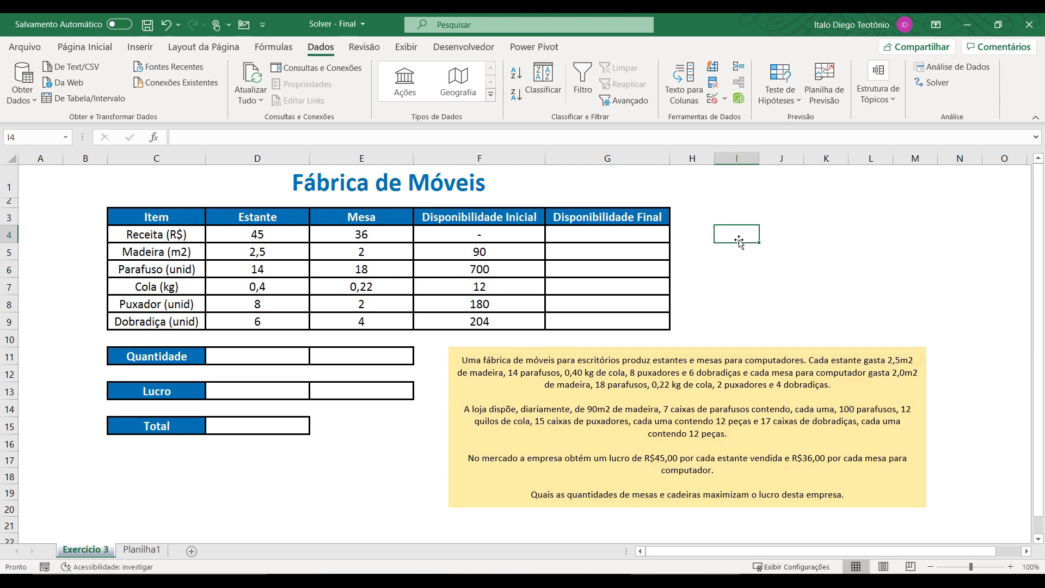
{"action": "type", "text": "=17*12"}
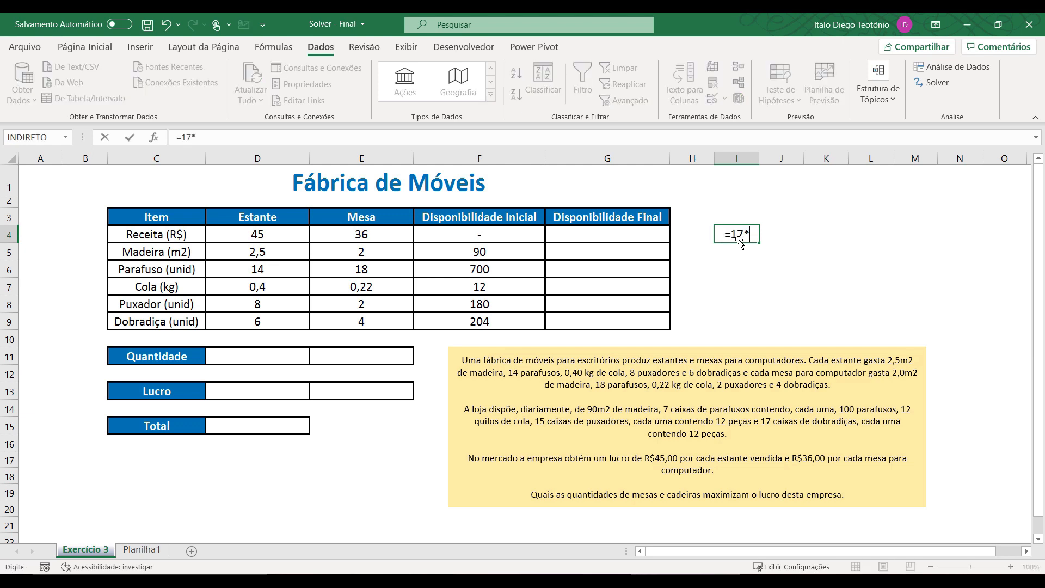
{"action": "key", "text": "Return"}
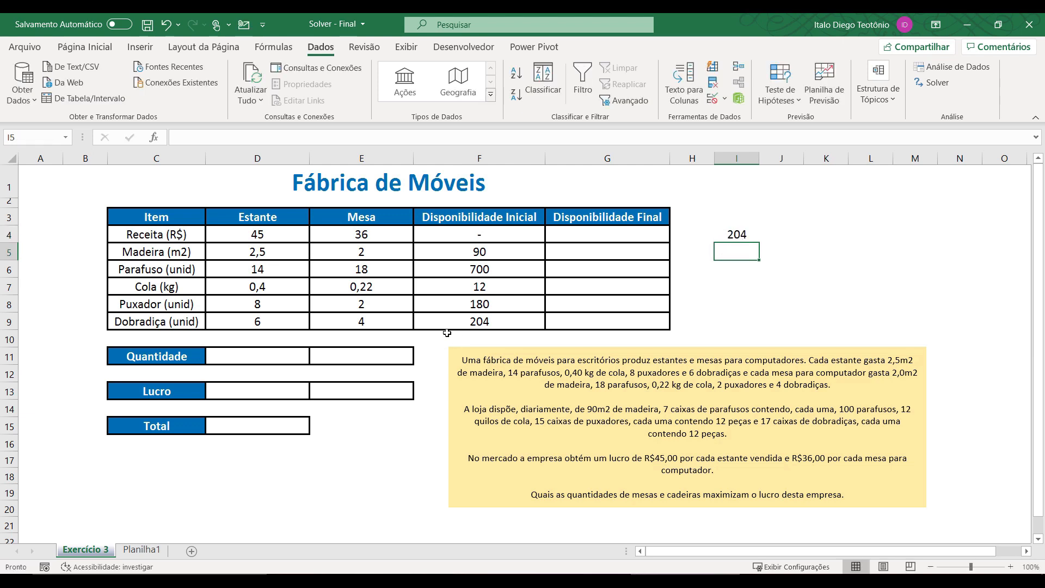
Clear the scratch calculation from cell I4.
{"action": "left_click", "coordinate": [460, 324]}
{"action": "left_click", "coordinate": [733, 234]}
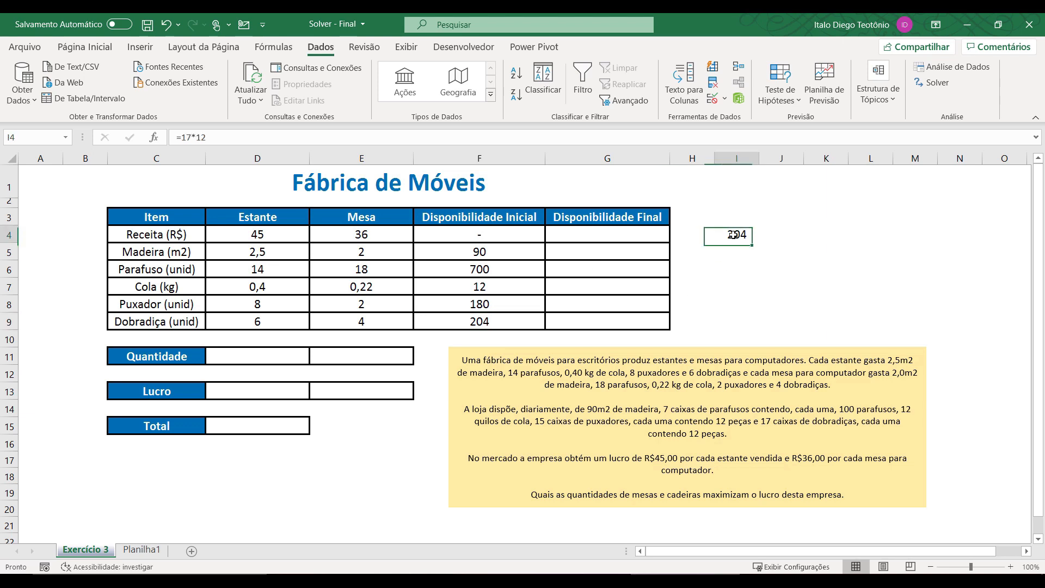
{"action": "key", "text": "Delete"}
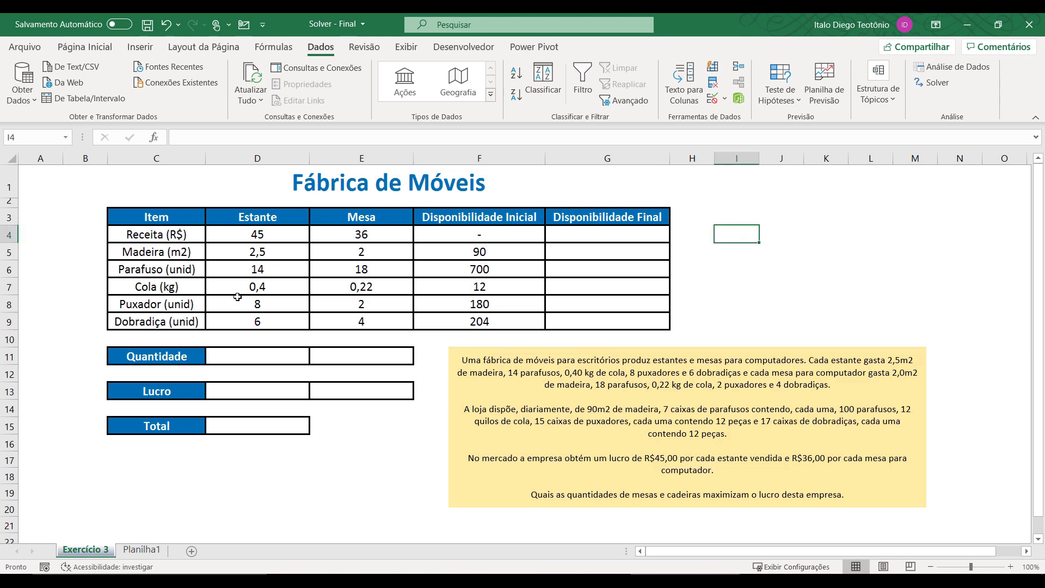
{"action": "left_click", "coordinate": [460, 321]}
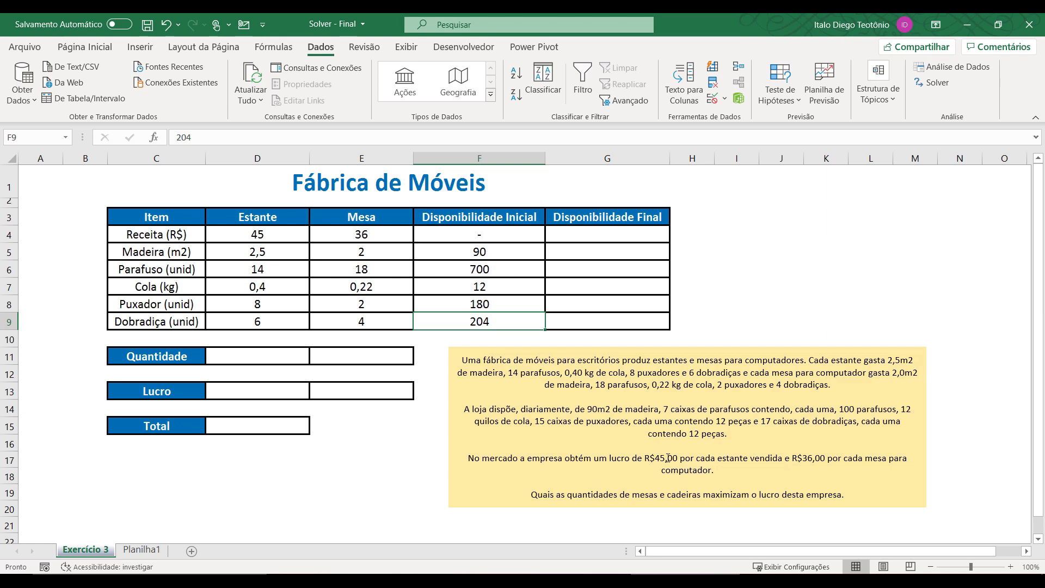
Compare the Receita values of Estante and Mesa in D4:E4 with the profit per unit given in the problem statement.
{"action": "left_click", "coordinate": [283, 234]}
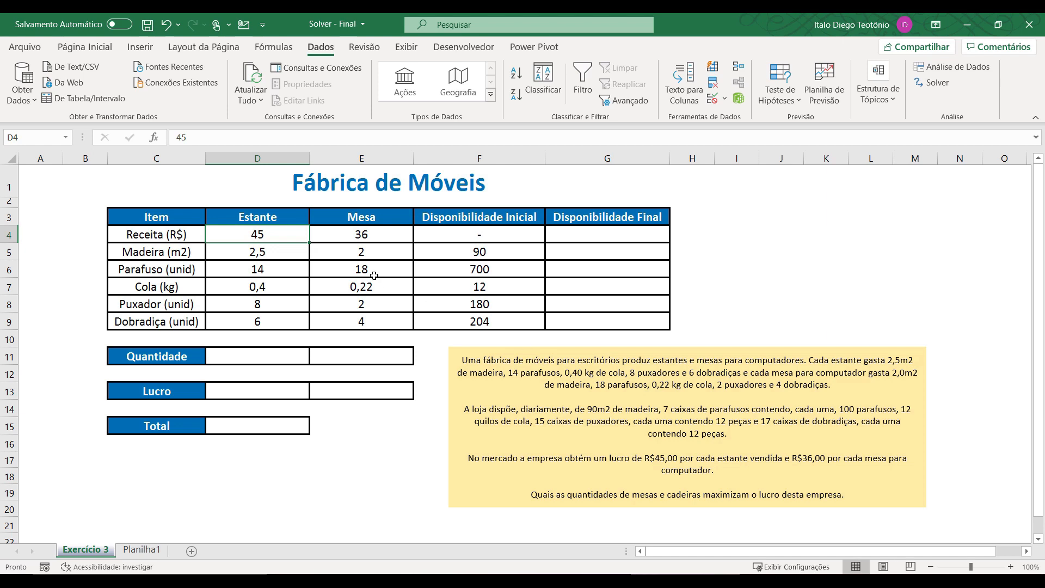
{"action": "left_click", "coordinate": [355, 234]}
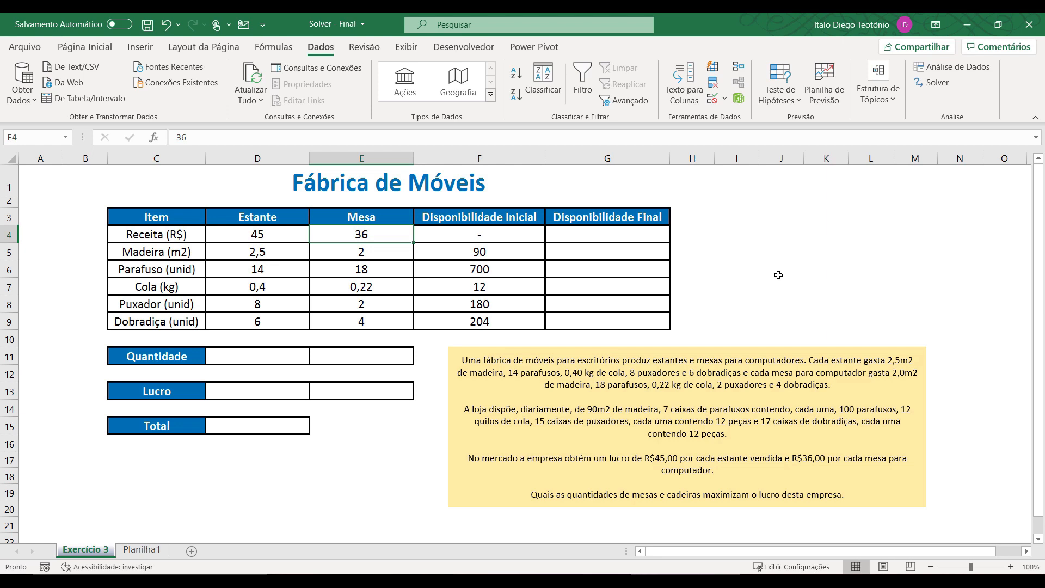
{"action": "left_click", "coordinate": [605, 254]}
{"action": "left_click", "coordinate": [516, 254]}
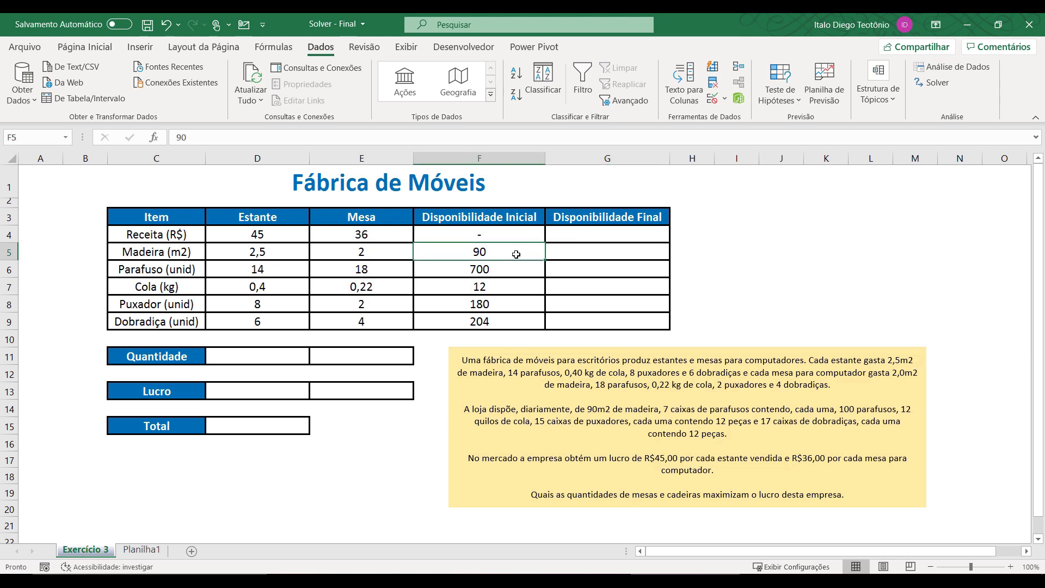
Enter trial quantities of 10 for Estante in D11 and 10 for Mesa in E11.
{"action": "left_click", "coordinate": [259, 353]}
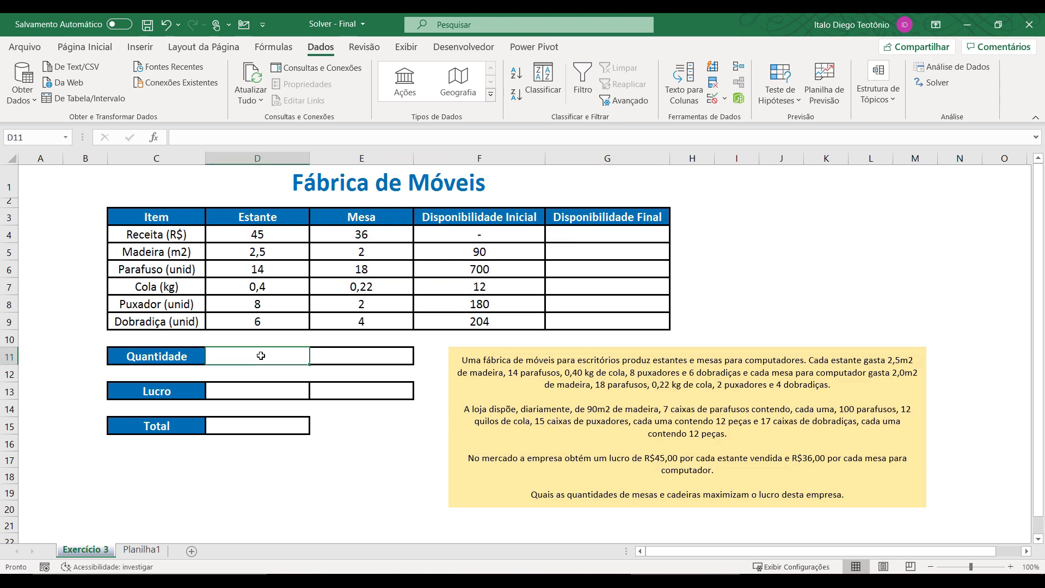
{"action": "left_click", "coordinate": [350, 352]}
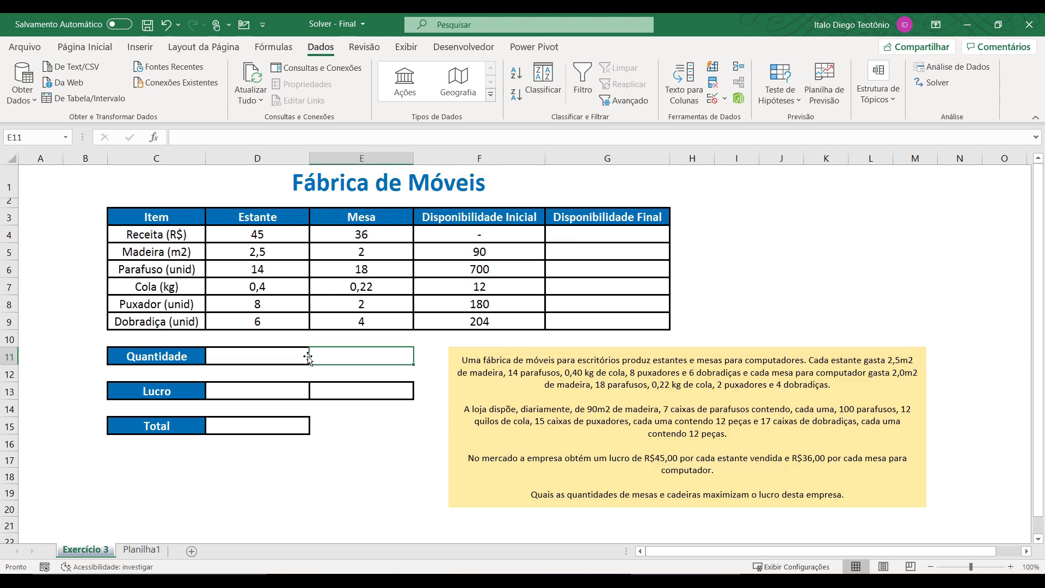
{"action": "left_click", "coordinate": [289, 355]}
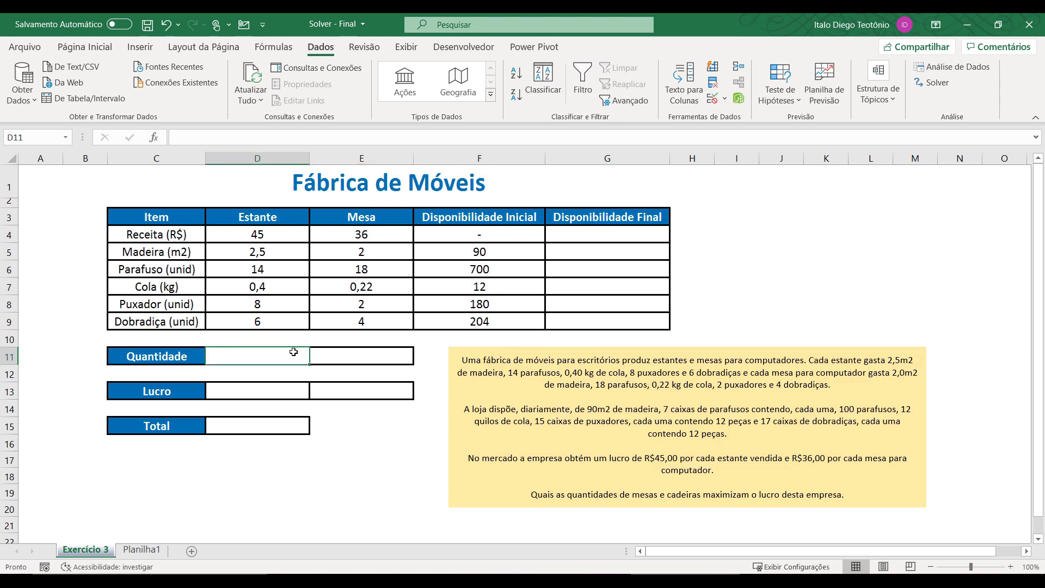
{"action": "type", "text": "10"}
{"action": "key", "text": "Right"}
{"action": "type", "text": "10"}
{"action": "key", "text": "Return"}
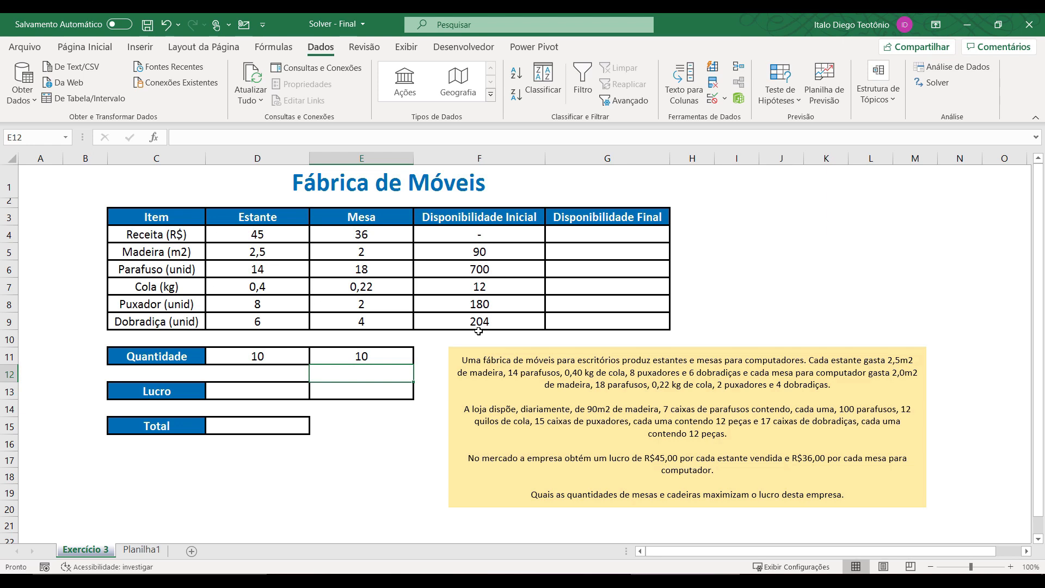
Calculate the final availability of Madeira in G5 with =F5-($D$11*D5)-($E$11*E5).
{"action": "left_click", "coordinate": [575, 254]}
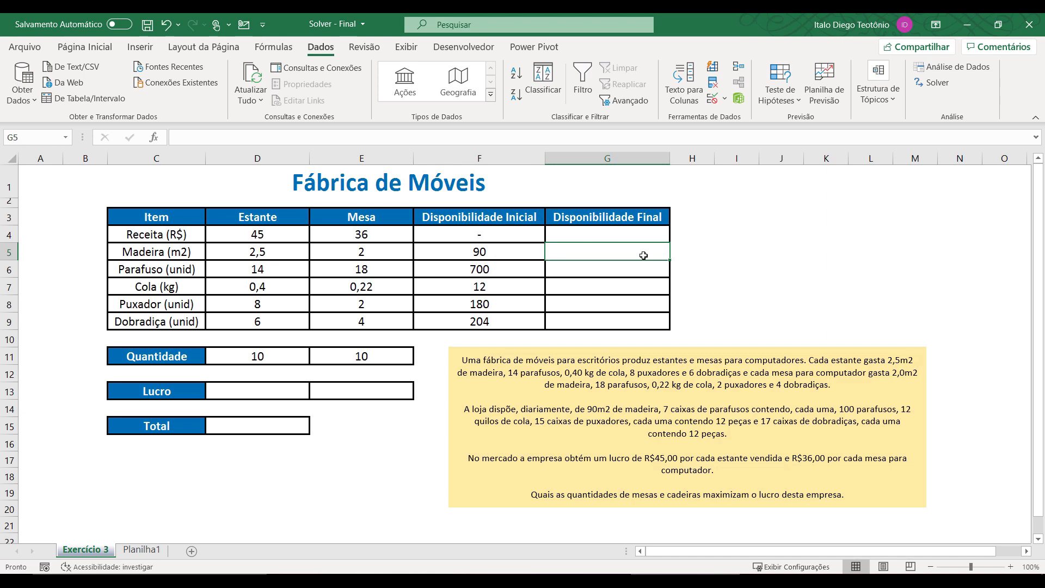
{"action": "type", "text": "="}
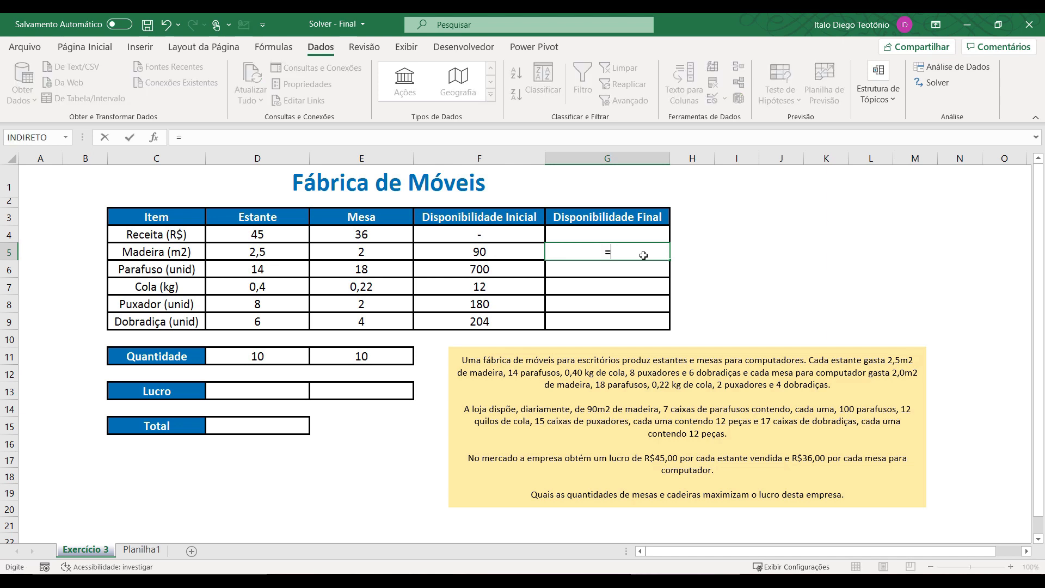
{"action": "left_click", "coordinate": [528, 252]}
{"action": "type", "text": "-("}
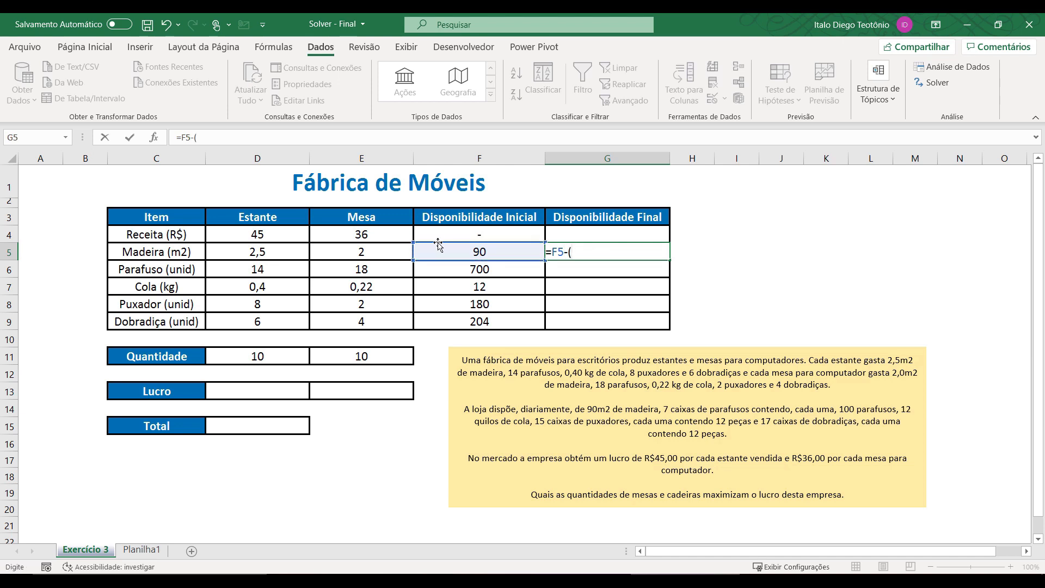
{"action": "left_click", "coordinate": [259, 354]}
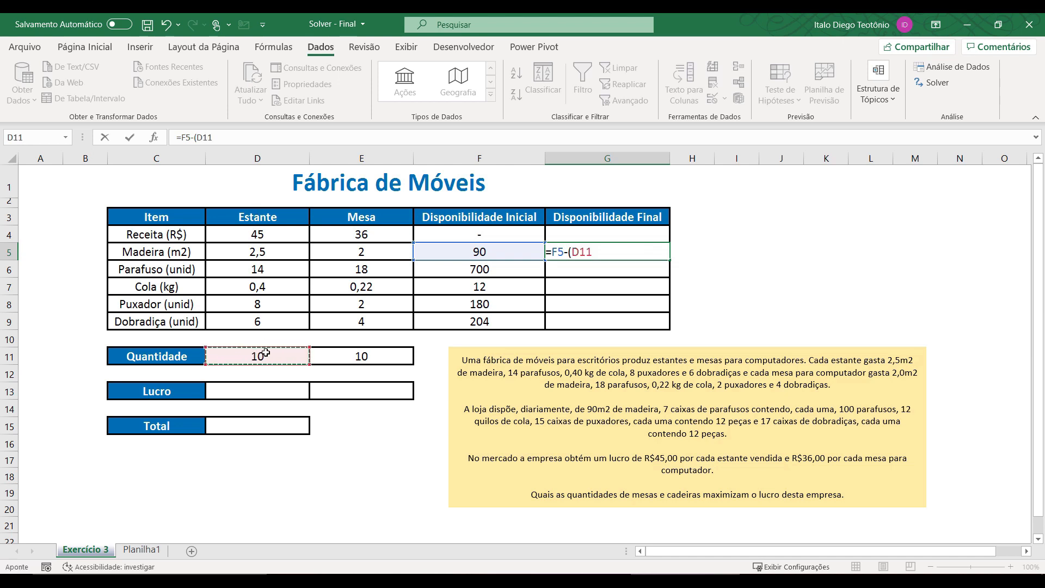
{"action": "key", "text": "F4"}
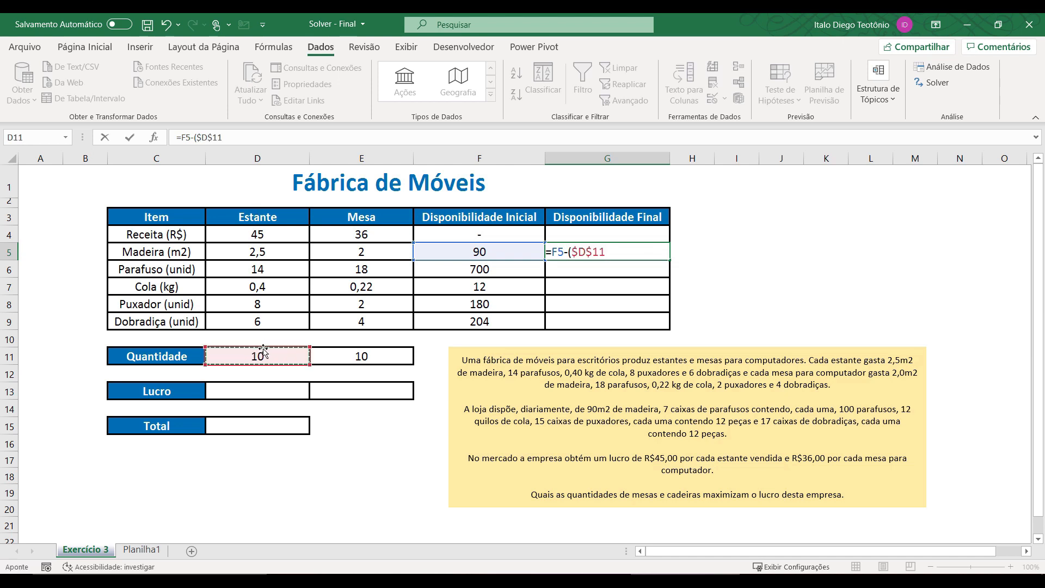
{"action": "type", "text": "*"}
{"action": "left_click", "coordinate": [264, 256]}
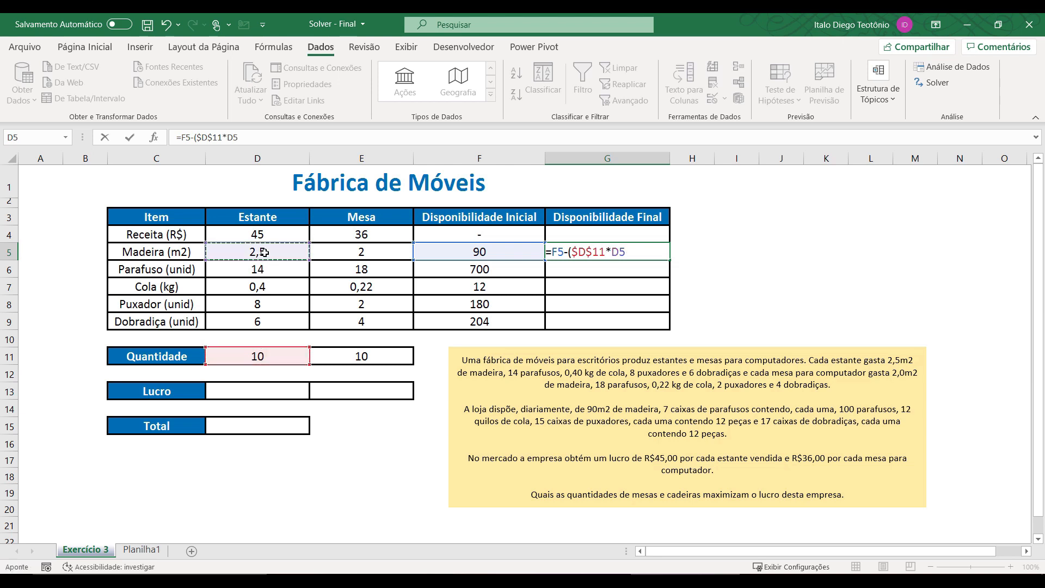
{"action": "type", "text": ")-"}
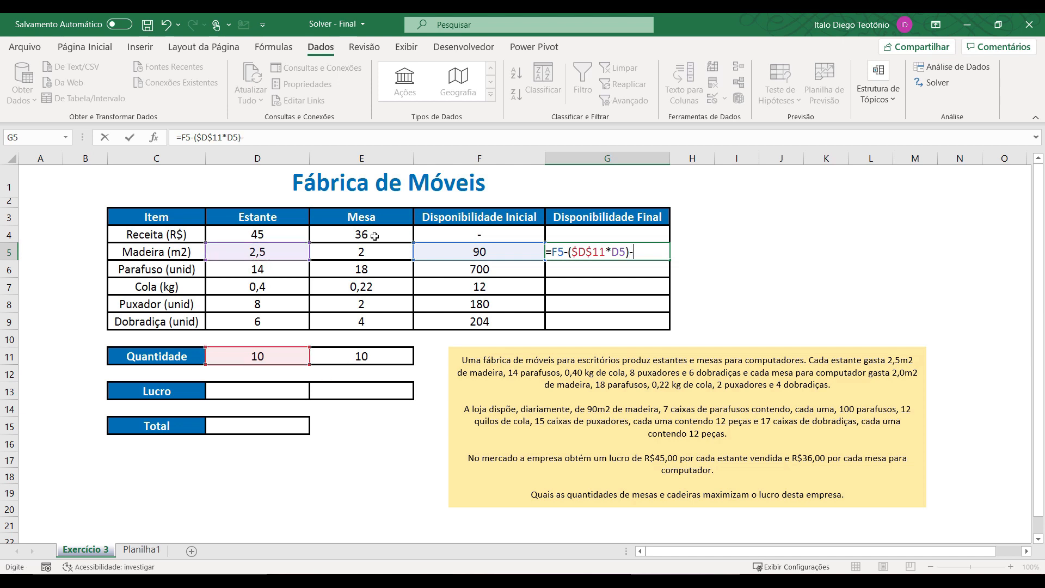
{"action": "type", "text": "("}
{"action": "left_click", "coordinate": [368, 355]}
{"action": "key", "text": "F4"}
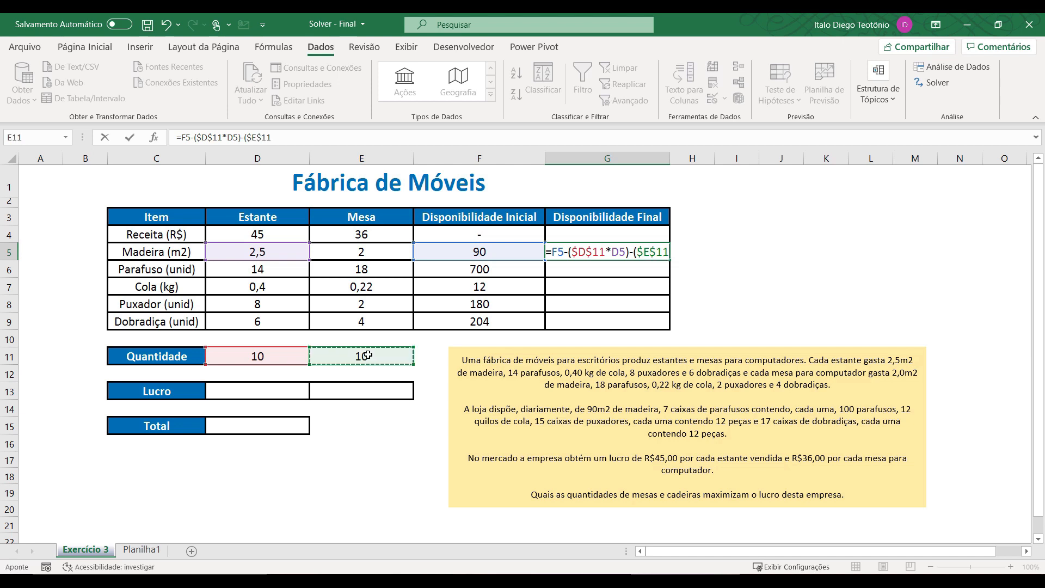
{"action": "type", "text": "*"}
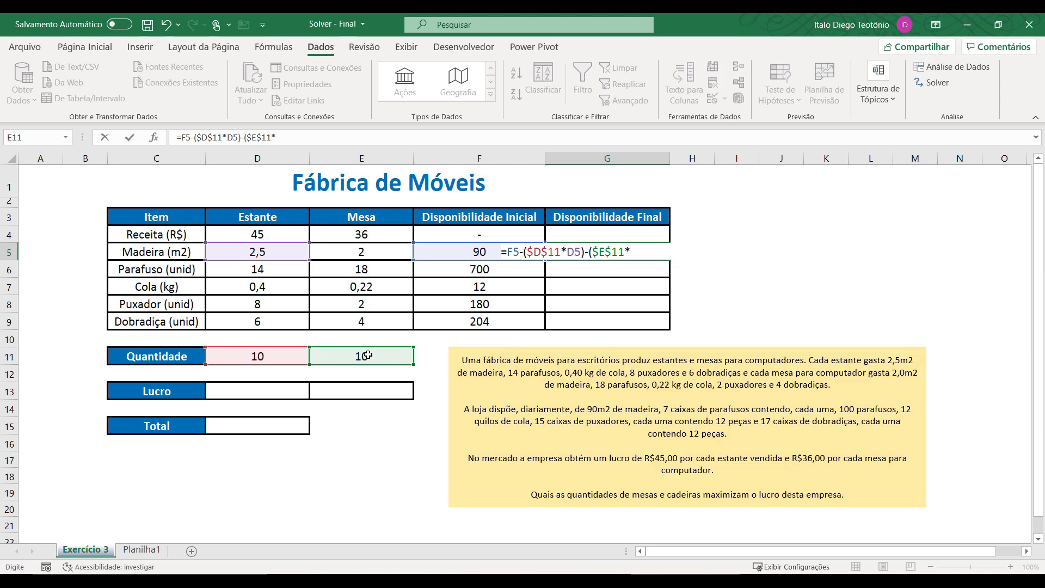
{"action": "left_click", "coordinate": [371, 251]}
{"action": "type", "text": ")"}
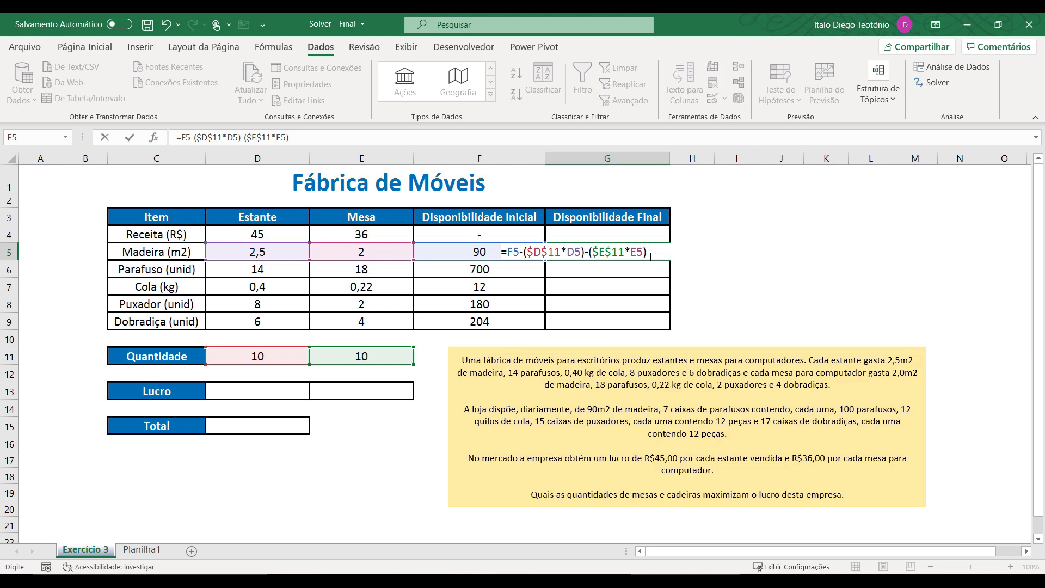
{"action": "key", "text": "Return"}
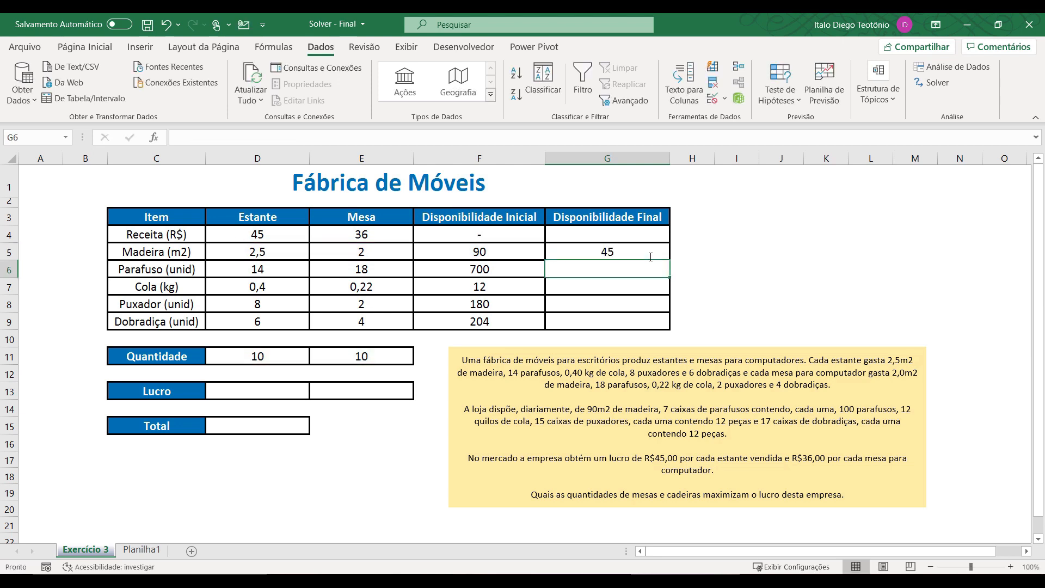
Copy the final availability formula from G5 down to G9 and check the copied formulas for the other materials.
{"action": "left_click", "coordinate": [289, 353]}
{"action": "left_click", "coordinate": [338, 353]}
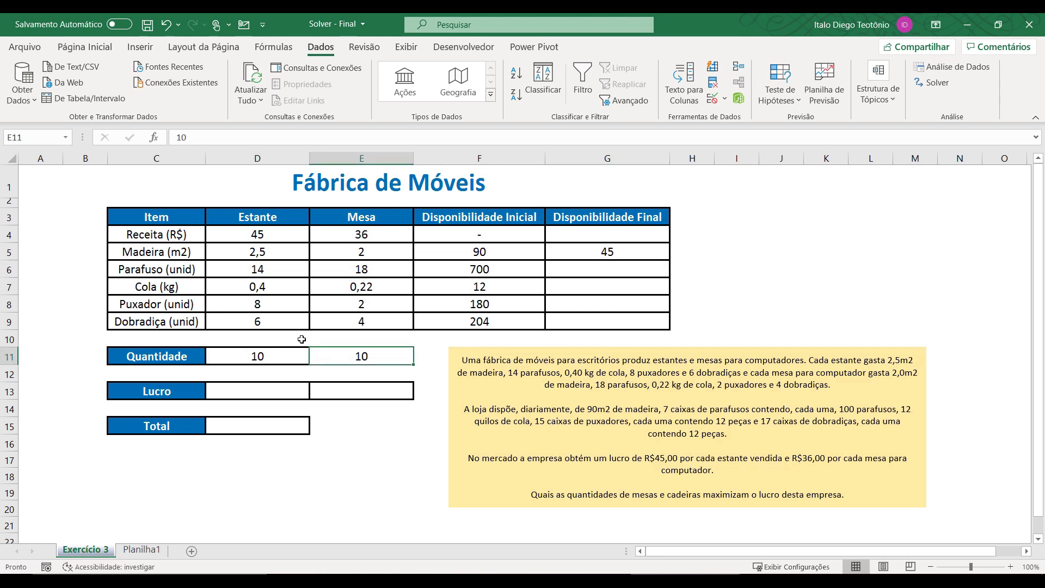
{"action": "left_click", "coordinate": [624, 247]}
{"action": "left_click_drag", "start_coordinate": [669, 261], "coordinate": [670, 328]}
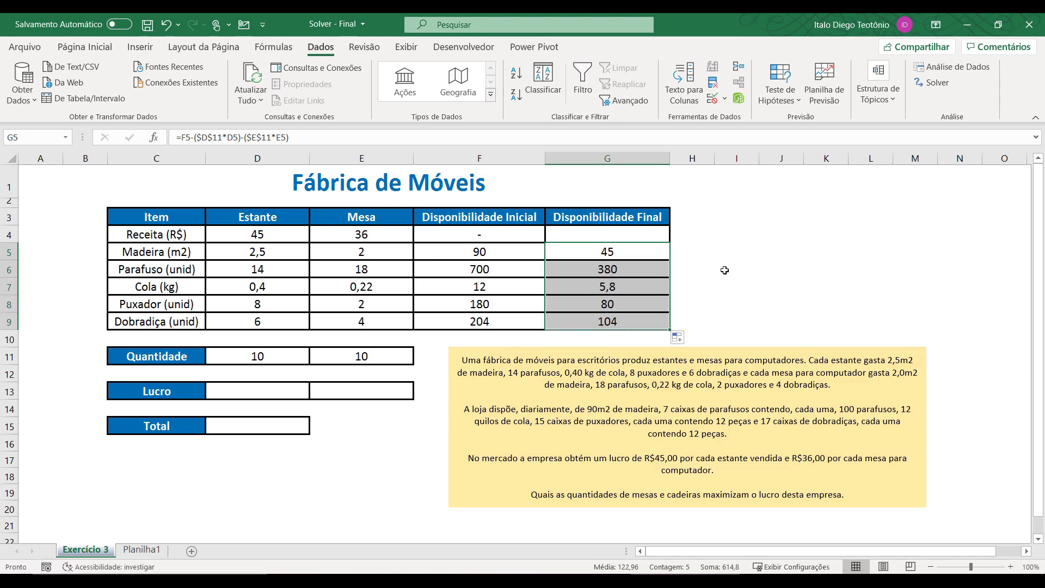
{"action": "left_click", "coordinate": [601, 270]}
{"action": "key", "text": "Down"}
{"action": "key", "text": "Down"}
{"action": "key", "text": "Down"}
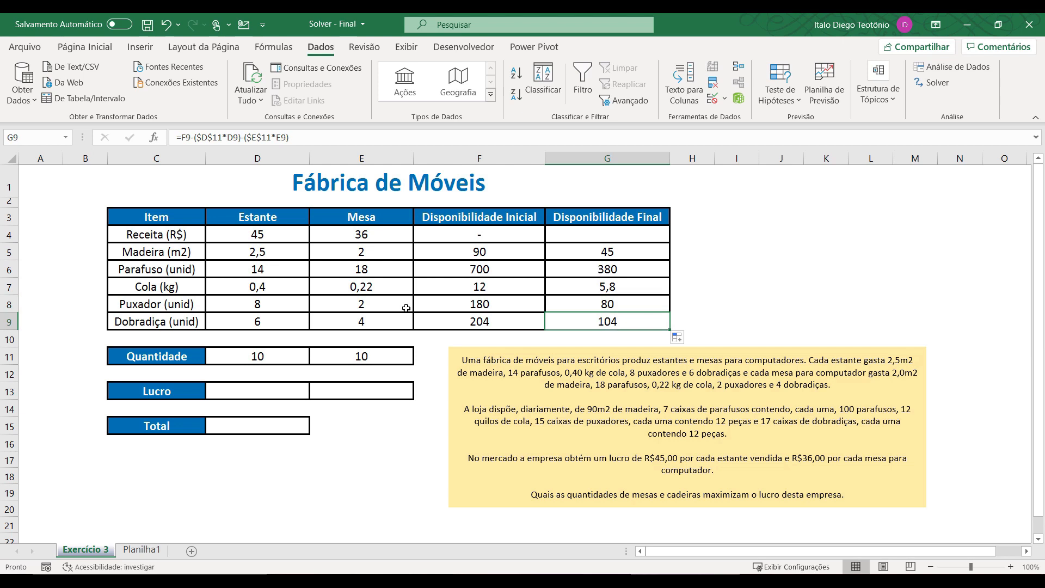
Calculate the Lucro of Estante in D13 with =D11*D4 and copy the formula to E13 for Mesa.
{"action": "left_click", "coordinate": [268, 388]}
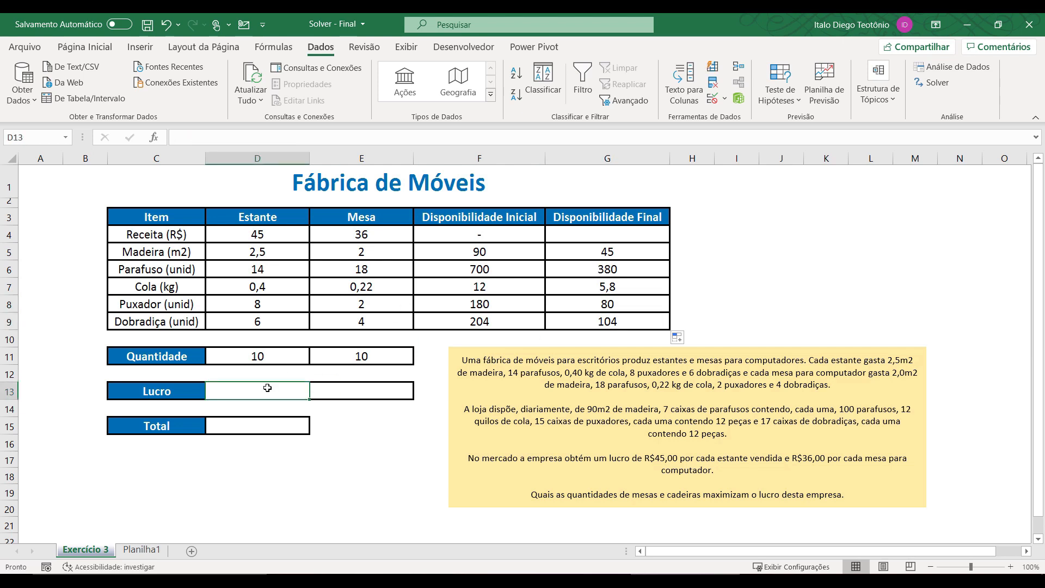
{"action": "type", "text": "="}
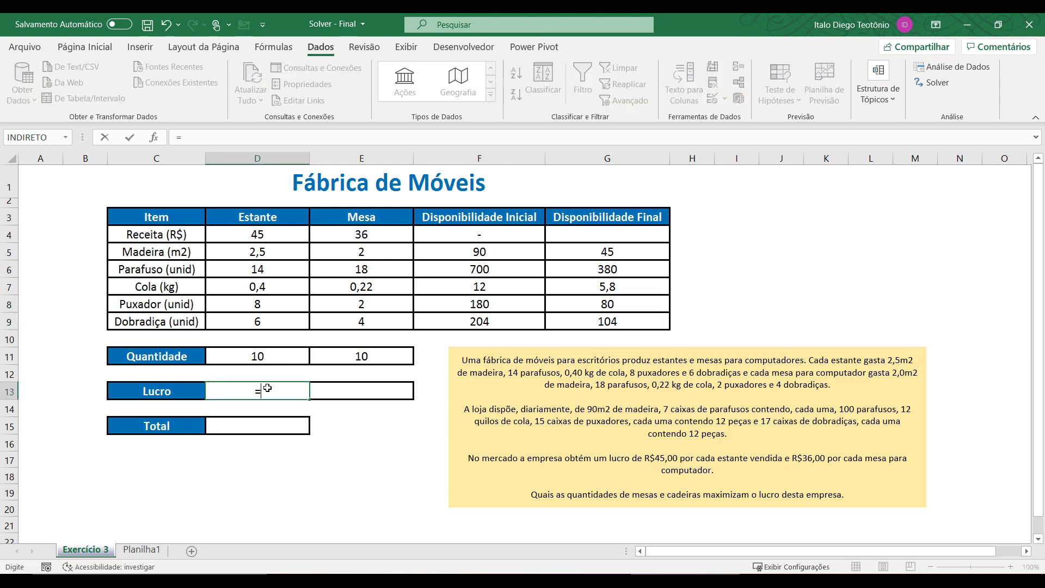
{"action": "left_click", "coordinate": [270, 360]}
{"action": "type", "text": "*"}
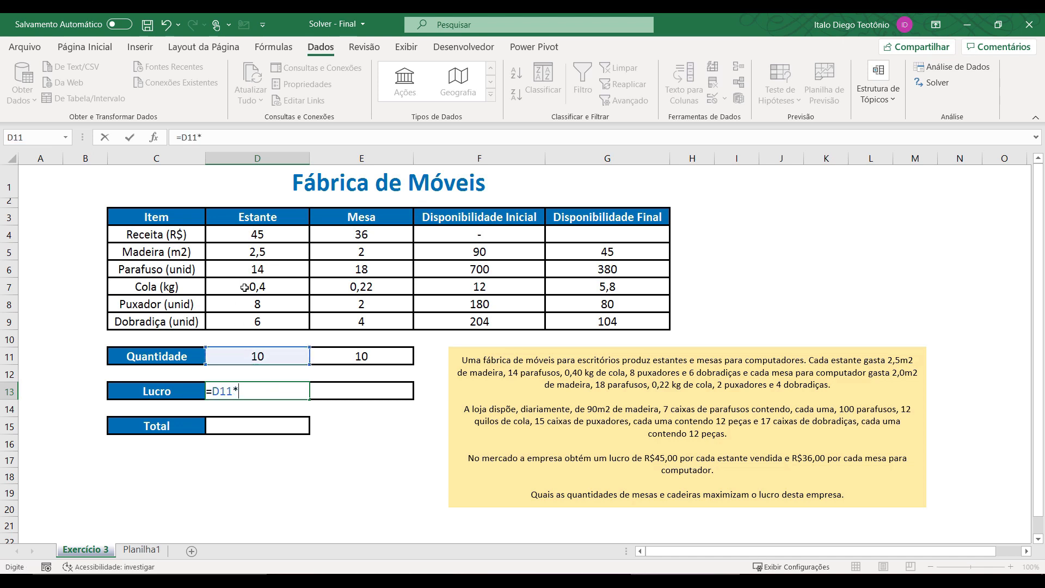
{"action": "left_click", "coordinate": [268, 238]}
{"action": "key", "text": "Return"}
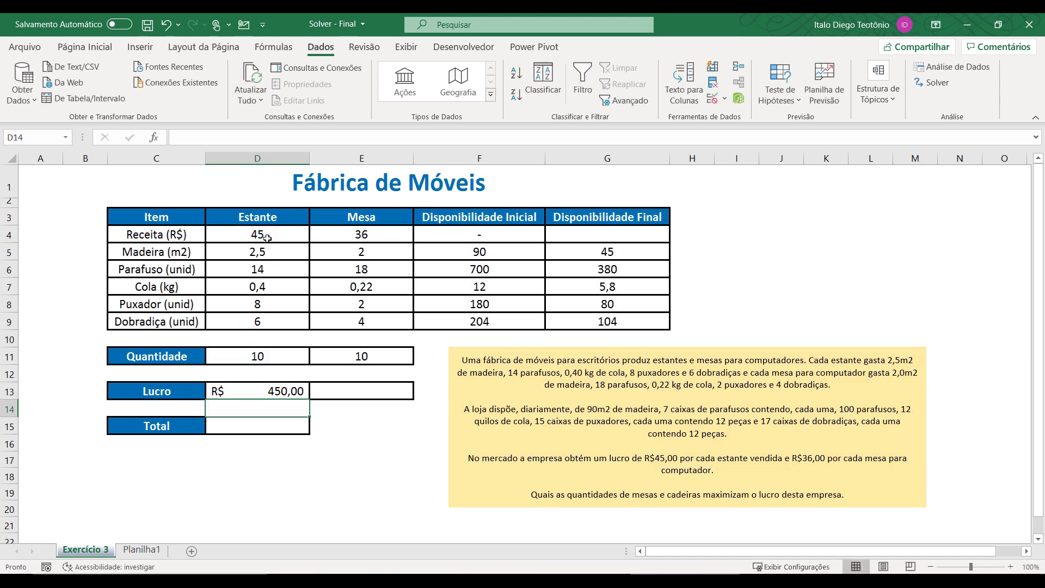
{"action": "left_click", "coordinate": [275, 391]}
{"action": "left_click_drag", "start_coordinate": [309, 400], "coordinate": [371, 394]}
Add up both products' profits in the Total cell D15 with =SOMA(D13:E13).
{"action": "left_click", "coordinate": [258, 427]}
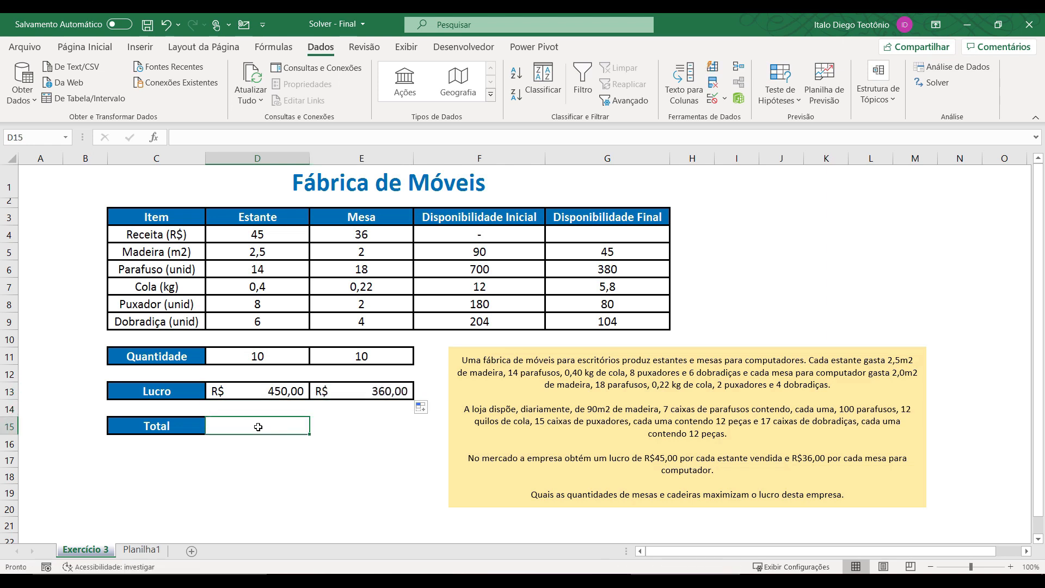
{"action": "type", "text": "=soma("}
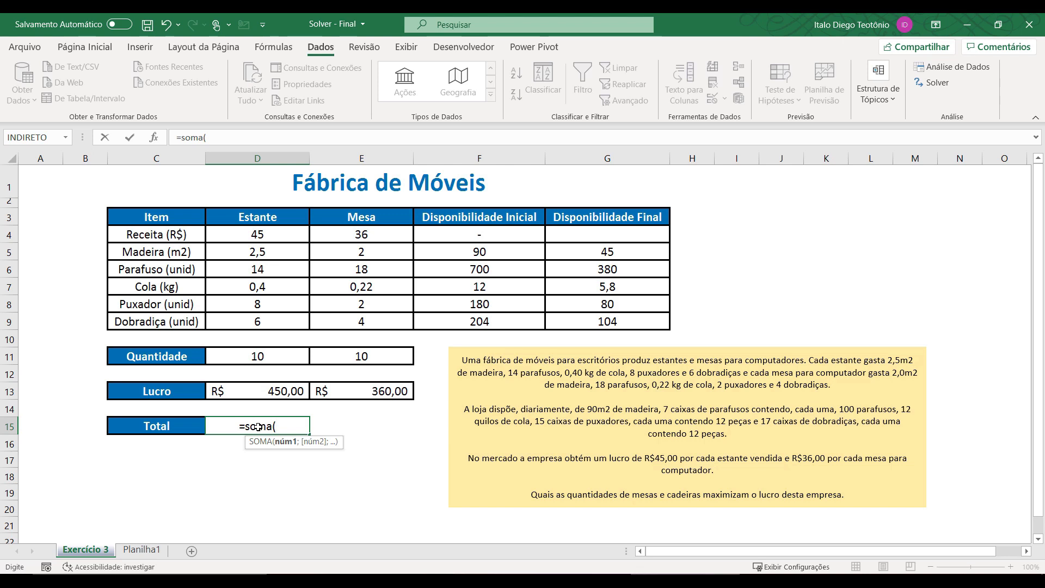
{"action": "left_click_drag", "start_coordinate": [255, 394], "coordinate": [333, 391]}
{"action": "type", "text": ")"}
{"action": "key", "text": "Return"}
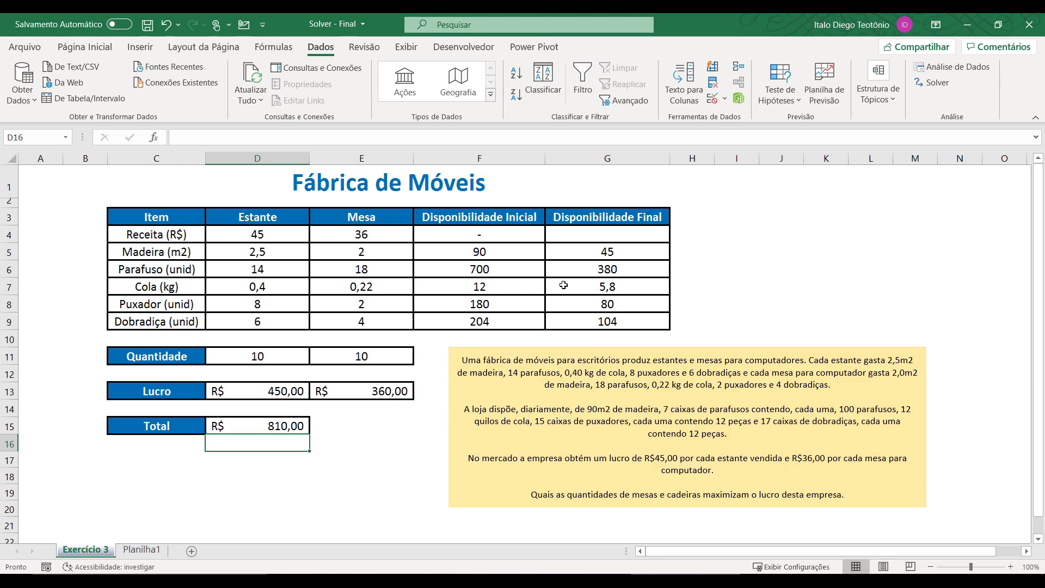
Test other quantities by setting Estante in D11 to 15 and Mesa in E11 to 20.
{"action": "left_click", "coordinate": [277, 362]}
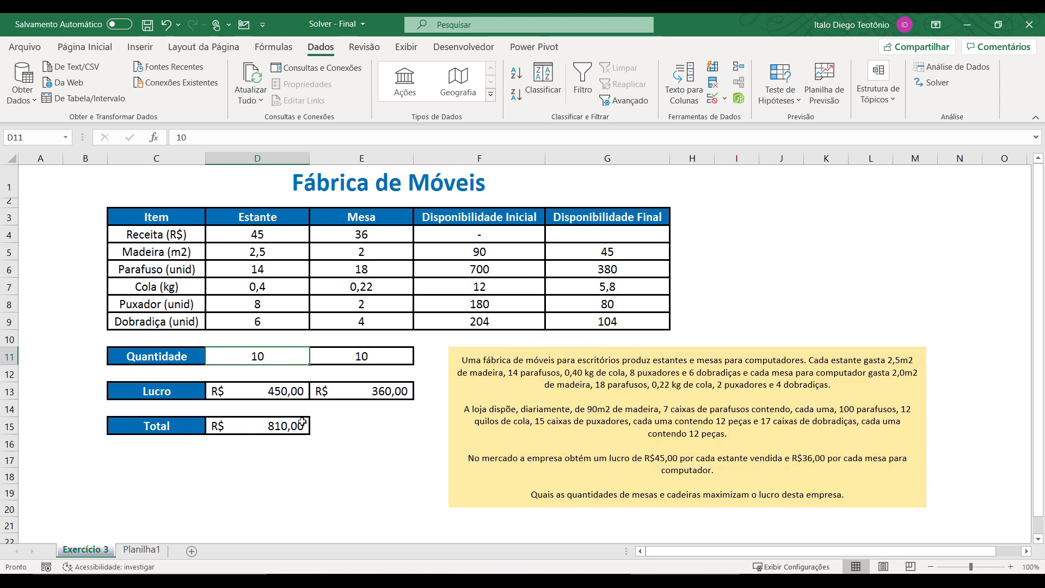
{"action": "type", "text": "15"}
{"action": "key", "text": "Tab"}
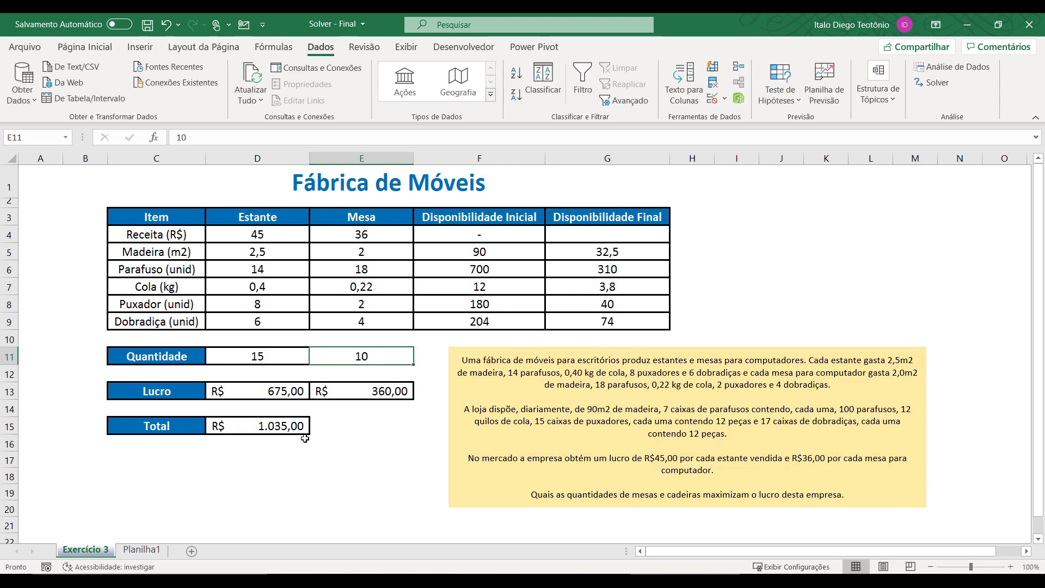
{"action": "type", "text": "20"}
{"action": "key", "text": "Return"}
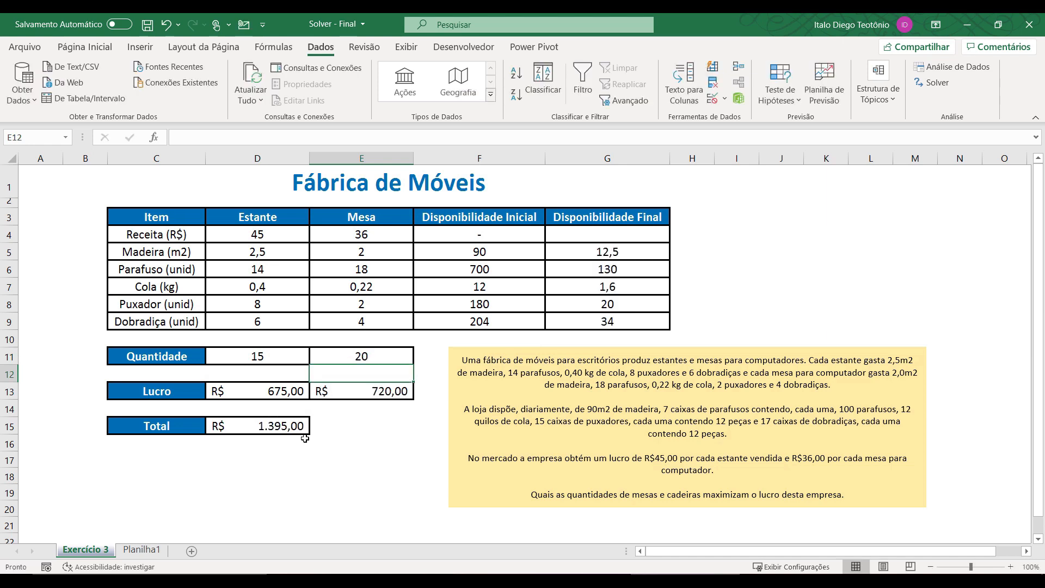
Set the trial quantity of Mesa in E11 to 25.
{"action": "key", "text": "Up"}
{"action": "type", "text": "25"}
{"action": "key", "text": "Tab"}
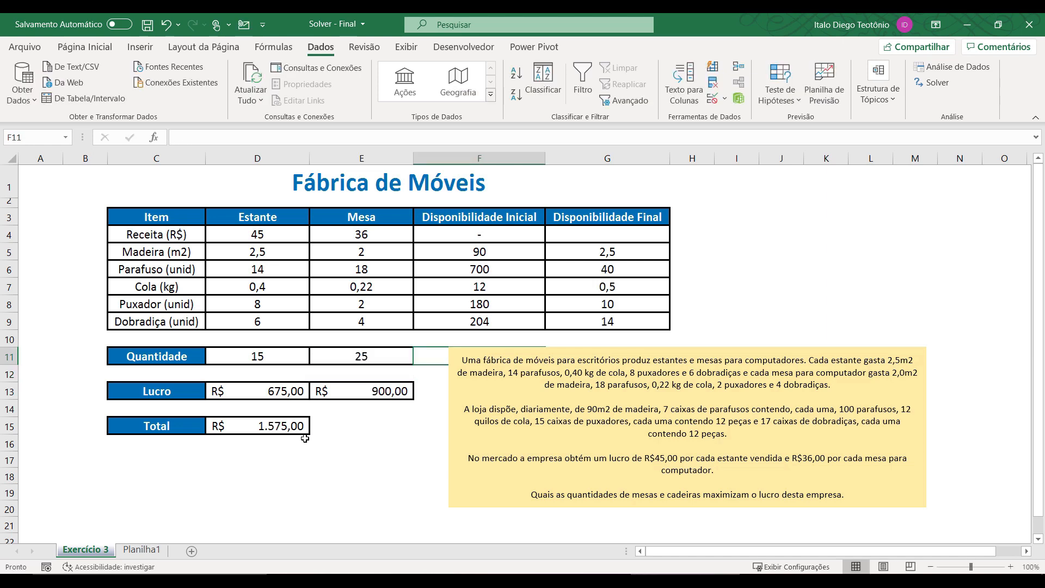
Test Estante quantities of 18 and 16 in D11.
{"action": "left_click", "coordinate": [390, 359]}
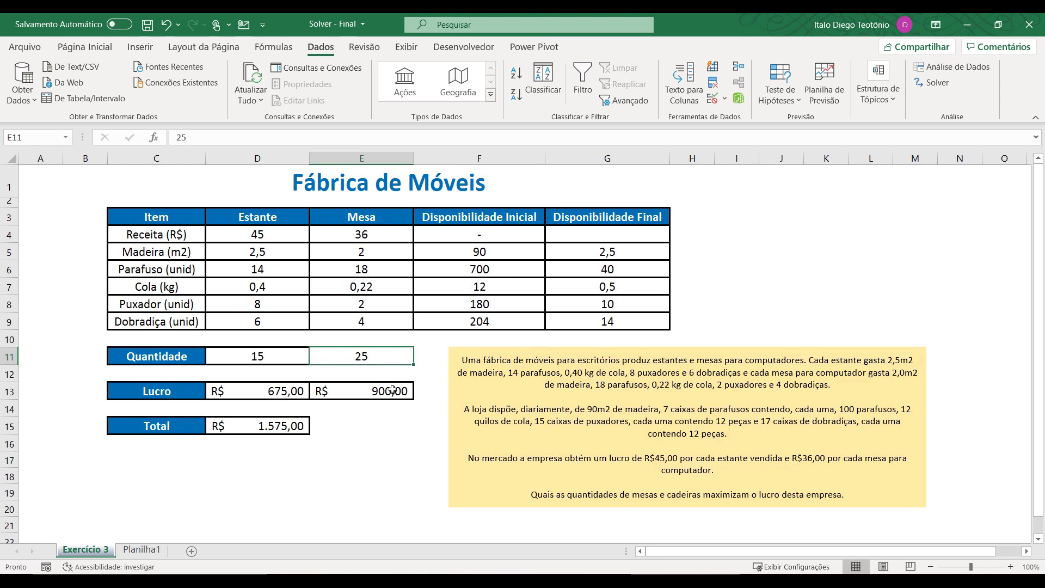
{"action": "key", "text": "Left"}
{"action": "type", "text": "18"}
{"action": "key", "text": "Return"}
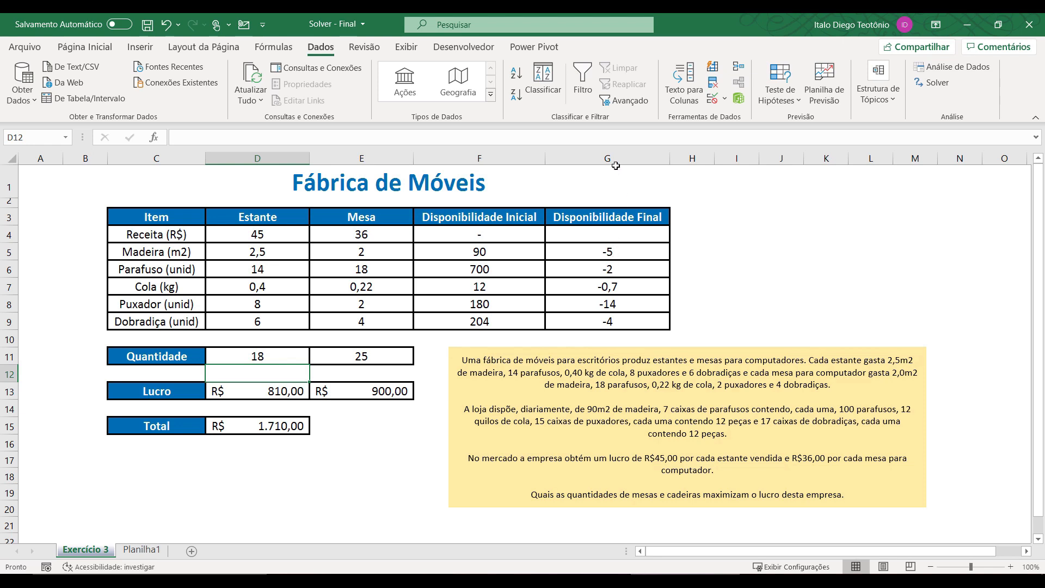
{"action": "left_click", "coordinate": [290, 352]}
{"action": "type", "text": "16"}
{"action": "key", "text": "Return"}
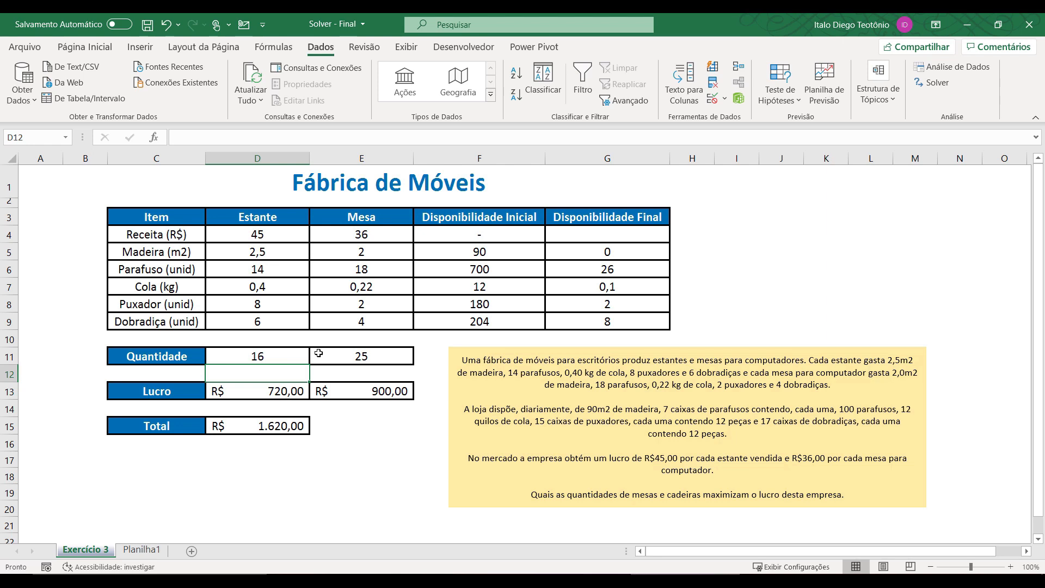
Test swapped quantities by setting Estante in D11 to 25 and Mesa in E11 to 16.
{"action": "left_click", "coordinate": [270, 358]}
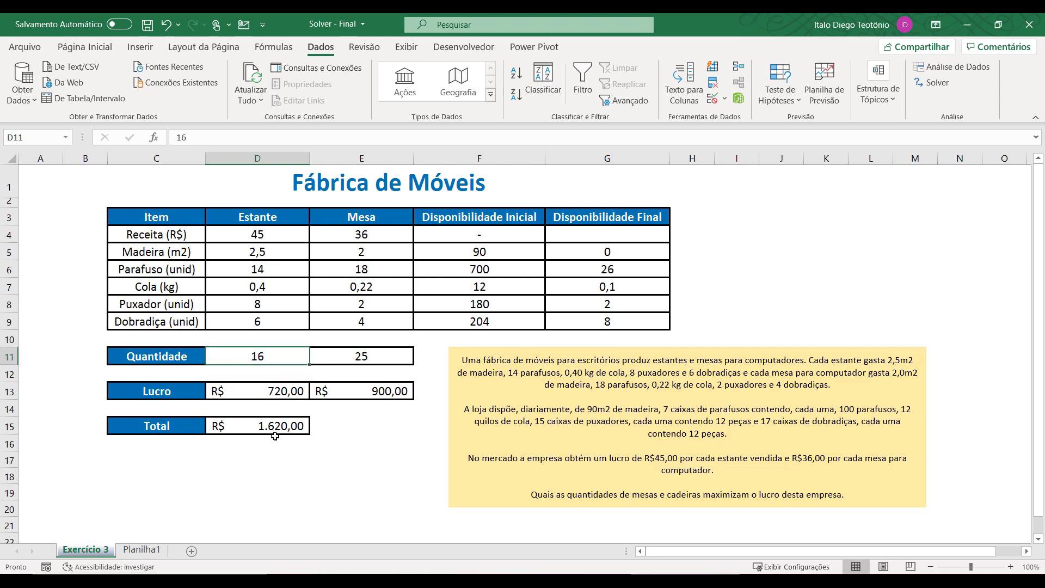
{"action": "type", "text": "25"}
{"action": "key", "text": "Tab"}
{"action": "type", "text": "16"}
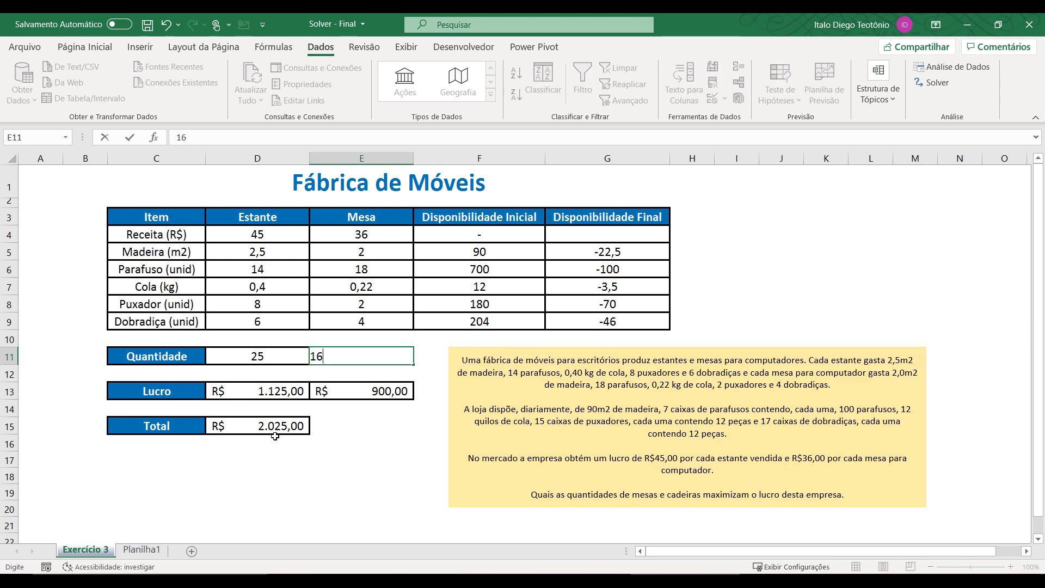
{"action": "key", "text": "Return"}
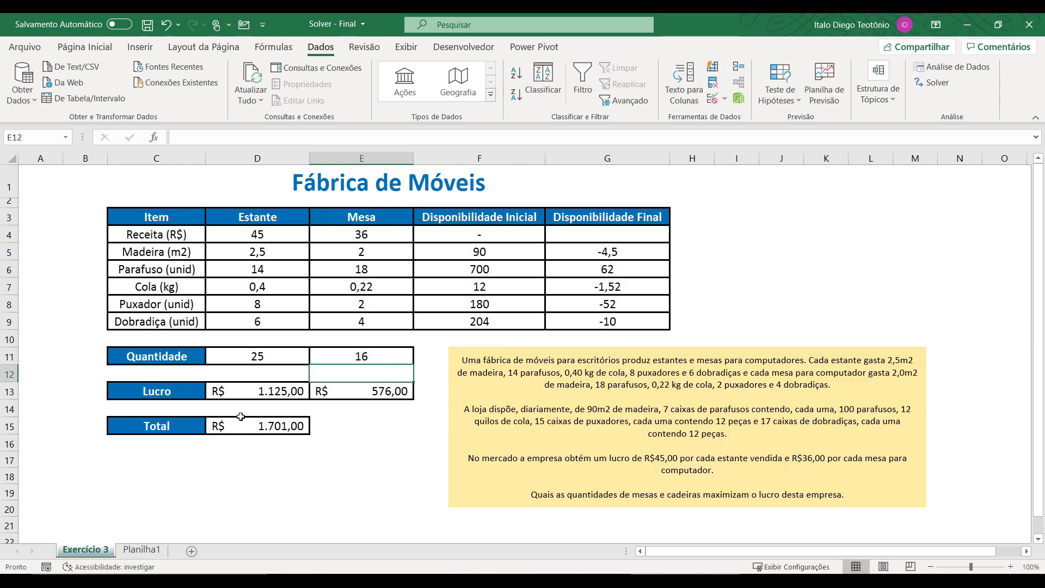
Test successively smaller Mesa quantities in E11: 10, 8, 5, 2 and 1.
{"action": "left_click", "coordinate": [360, 359]}
{"action": "type", "text": "10"}
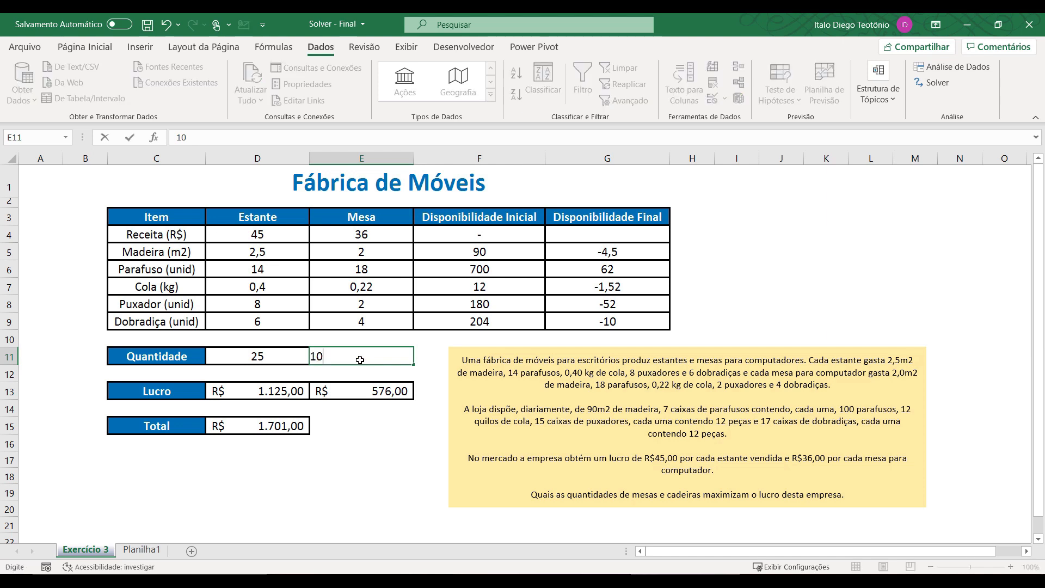
{"action": "key", "text": "Return"}
{"action": "left_click", "coordinate": [360, 359]}
{"action": "type", "text": "8"}
{"action": "key", "text": "Return"}
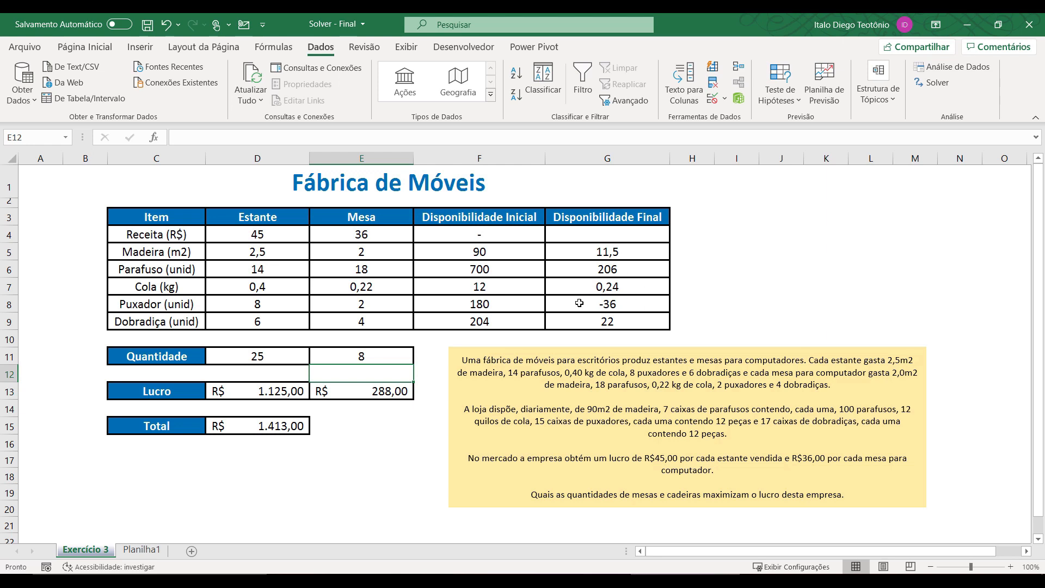
{"action": "left_click", "coordinate": [391, 354]}
{"action": "type", "text": "5"}
{"action": "key", "text": "Return"}
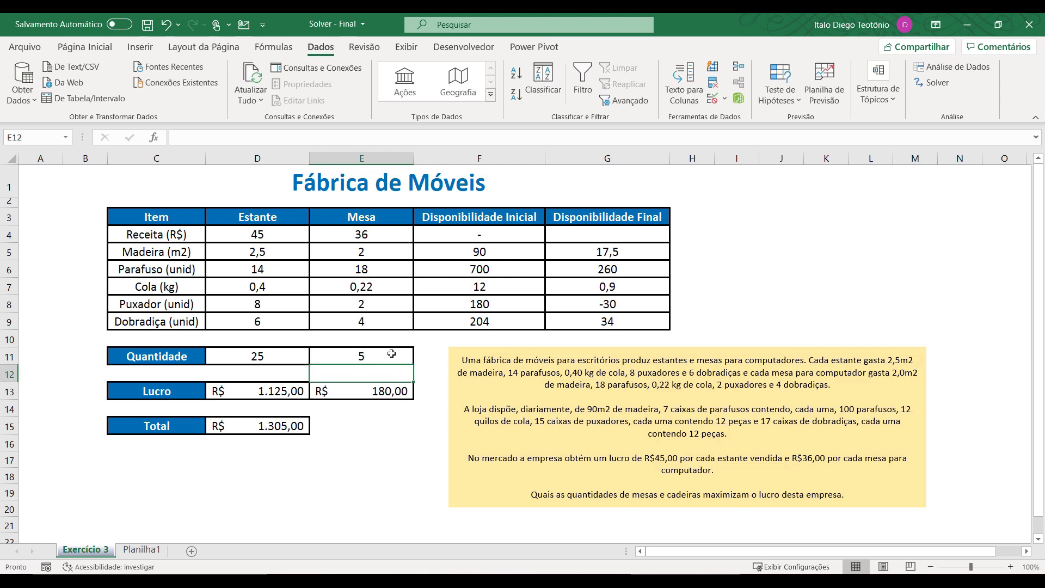
{"action": "left_click", "coordinate": [391, 354]}
{"action": "type", "text": "2"}
{"action": "key", "text": "Return"}
{"action": "left_click", "coordinate": [392, 354]}
{"action": "type", "text": "1"}
{"action": "key", "text": "Return"}
Set the trial quantity of Estante in D11 to 20.
{"action": "left_click", "coordinate": [392, 354]}
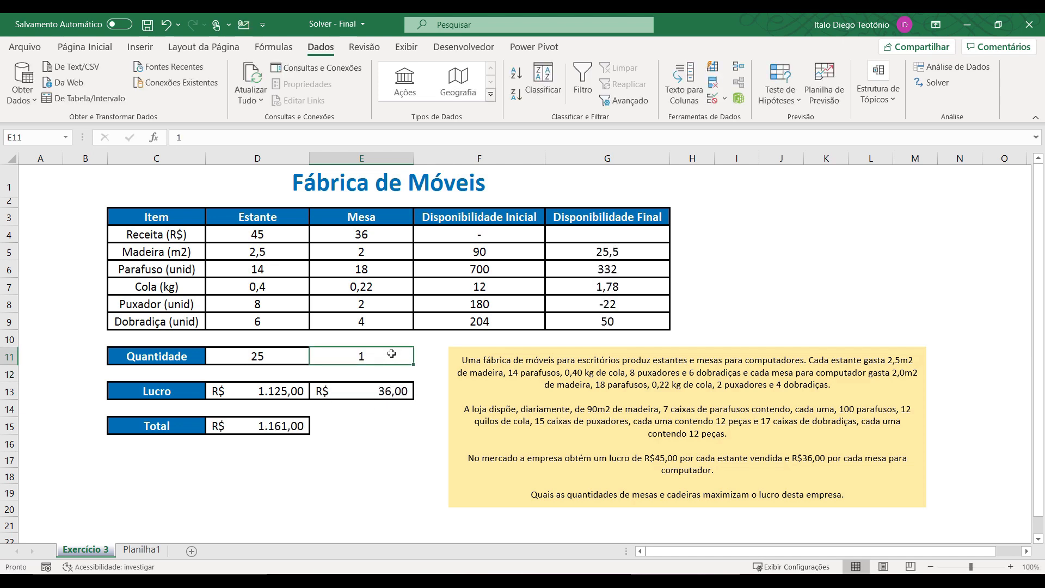
{"action": "key", "text": "Left"}
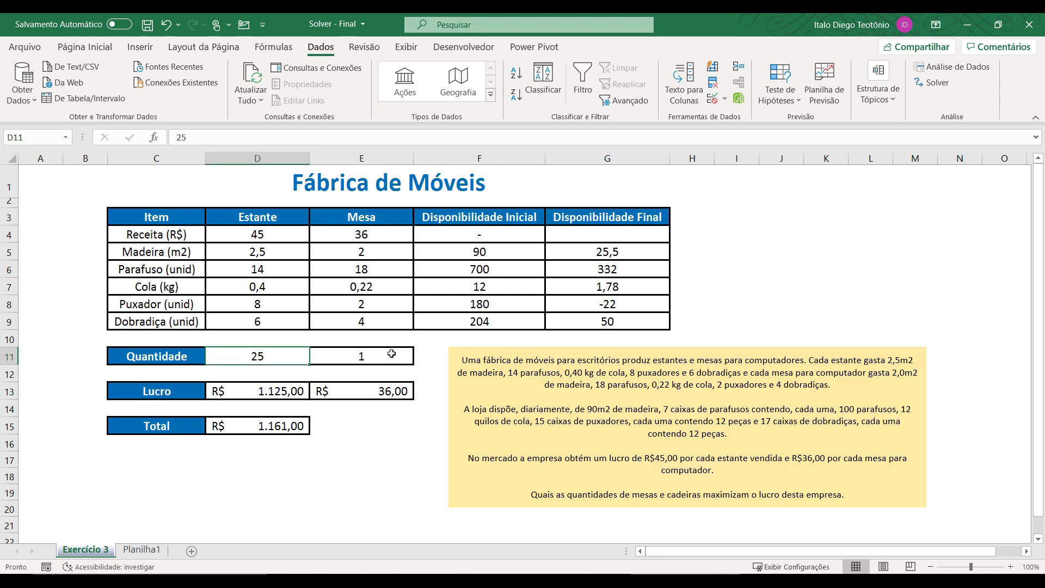
{"action": "type", "text": "20"}
{"action": "left_click", "coordinate": [392, 354]}
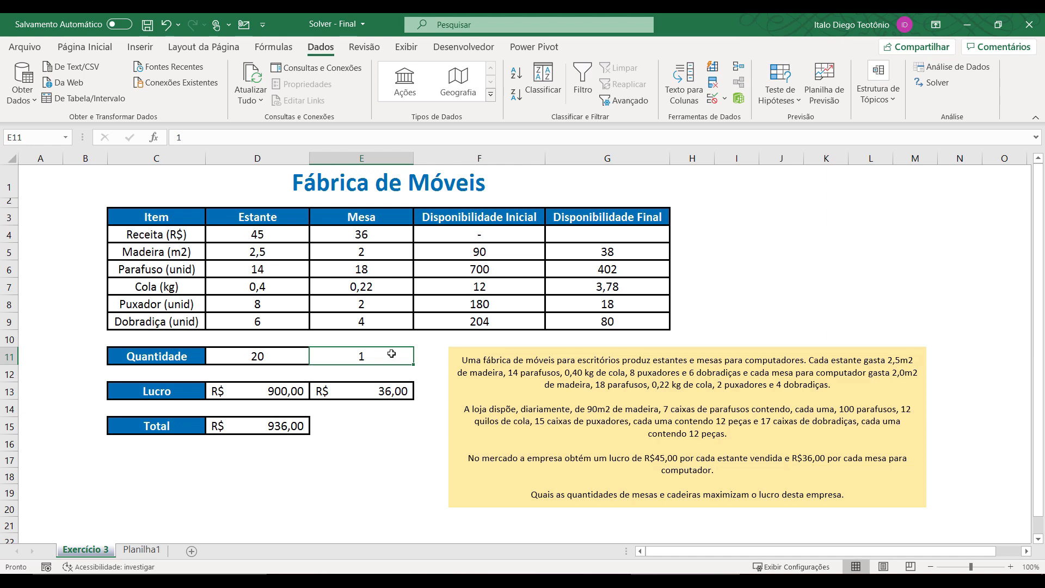
Clear the trial quantities of Estante and Mesa from D11:E11.
{"action": "key", "text": "Delete"}
{"action": "key", "text": "Left"}
{"action": "key", "text": "Delete"}
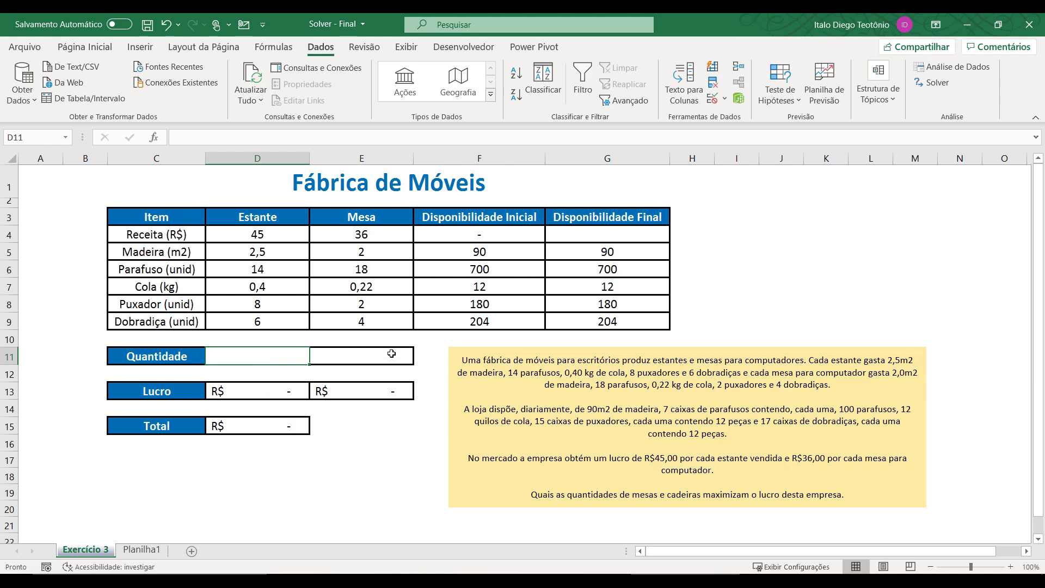
{"action": "left_click_drag", "start_coordinate": [240, 354], "coordinate": [357, 362]}
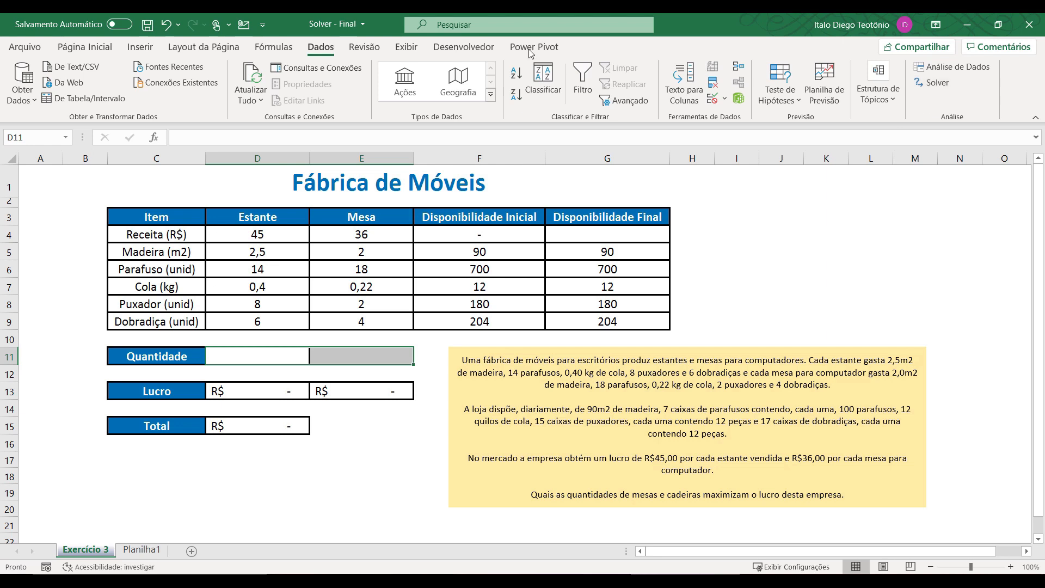
Open Solver and set the Total cell D15 as the objective with D11:E11 as the variable cells.
{"action": "left_click", "coordinate": [932, 83]}
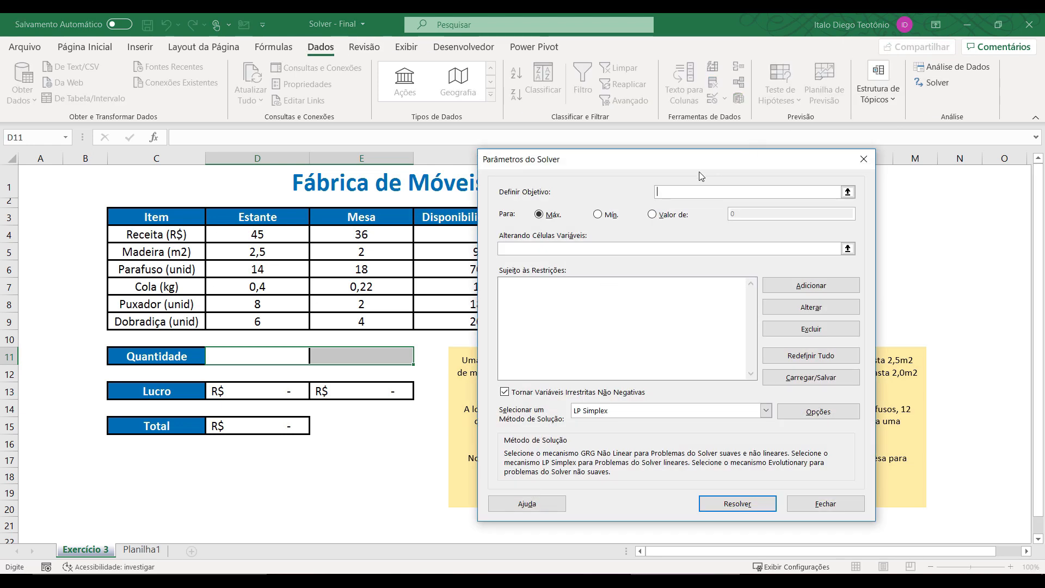
{"action": "left_click_drag", "start_coordinate": [684, 163], "coordinate": [745, 113]}
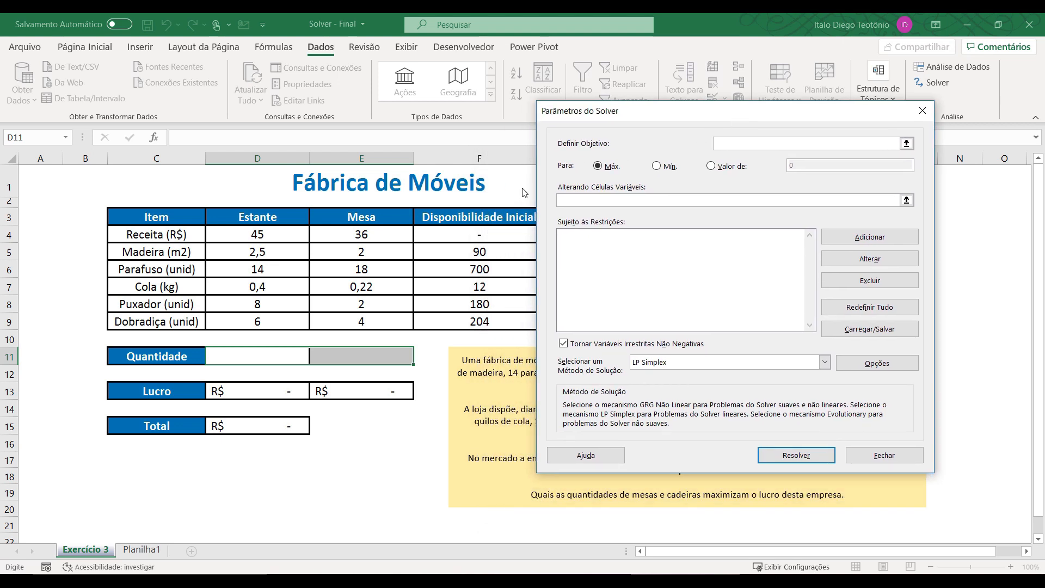
{"action": "left_click", "coordinate": [245, 424]}
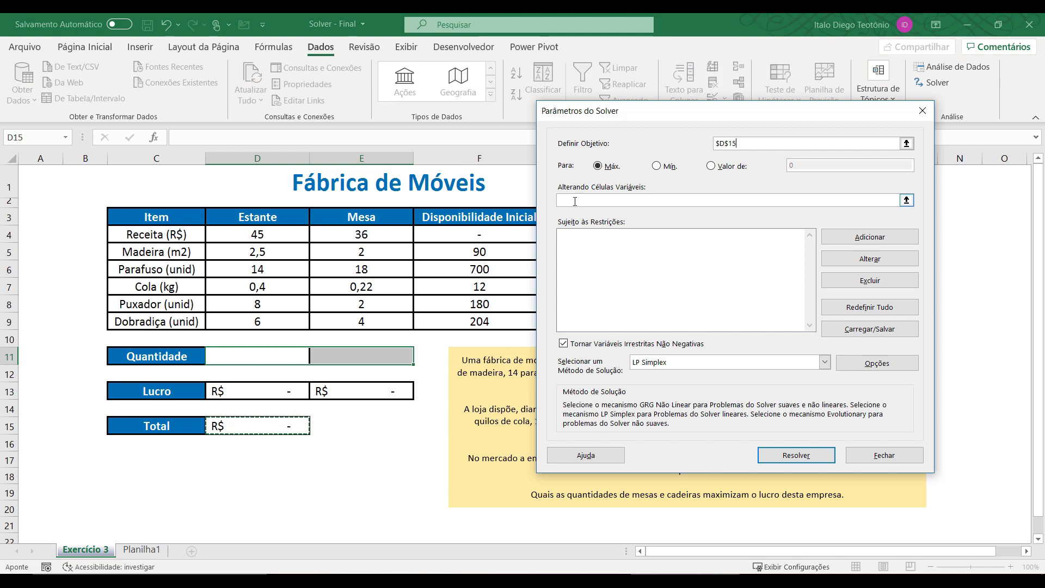
{"action": "left_click", "coordinate": [575, 200]}
{"action": "left_click", "coordinate": [224, 359]}
{"action": "left_click_drag", "start_coordinate": [224, 358], "coordinate": [352, 356]}
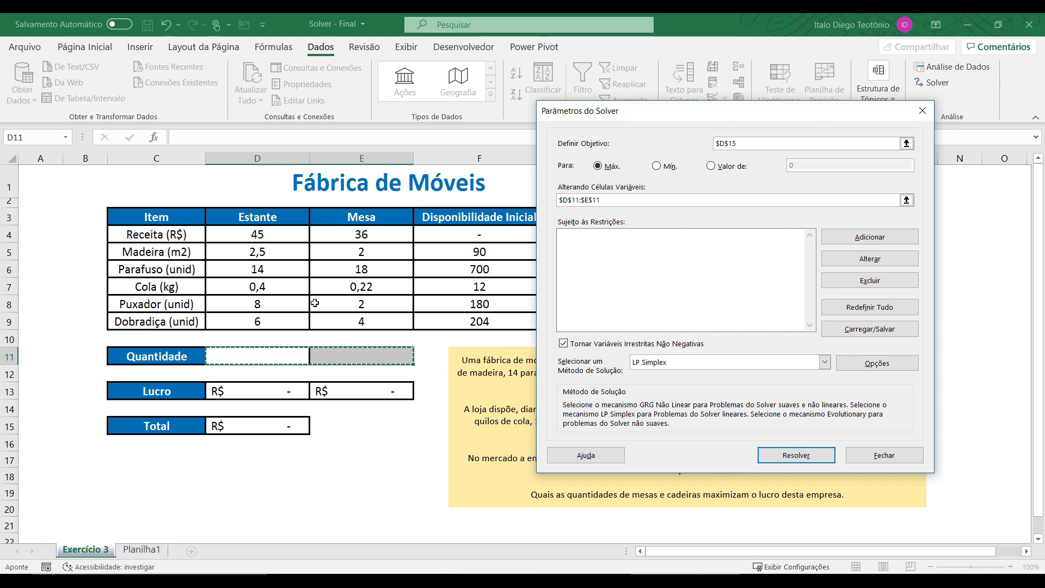
Add a Solver constraint requiring the Disponibilidade Final values in G5:G9 to be >= 0.
{"action": "left_click_drag", "start_coordinate": [664, 119], "coordinate": [221, 196]}
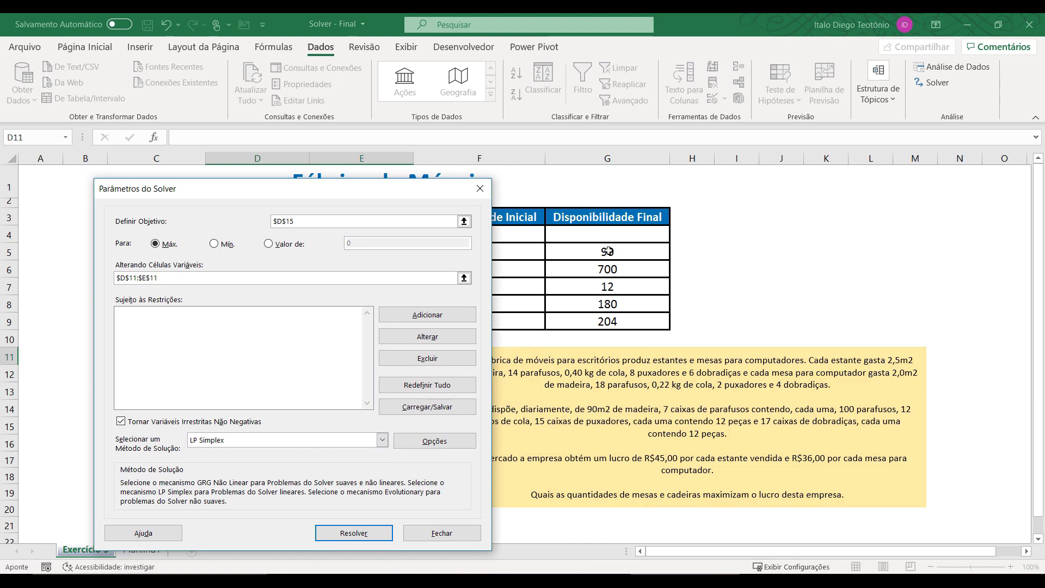
{"action": "left_click_drag", "start_coordinate": [366, 199], "coordinate": [852, 140]}
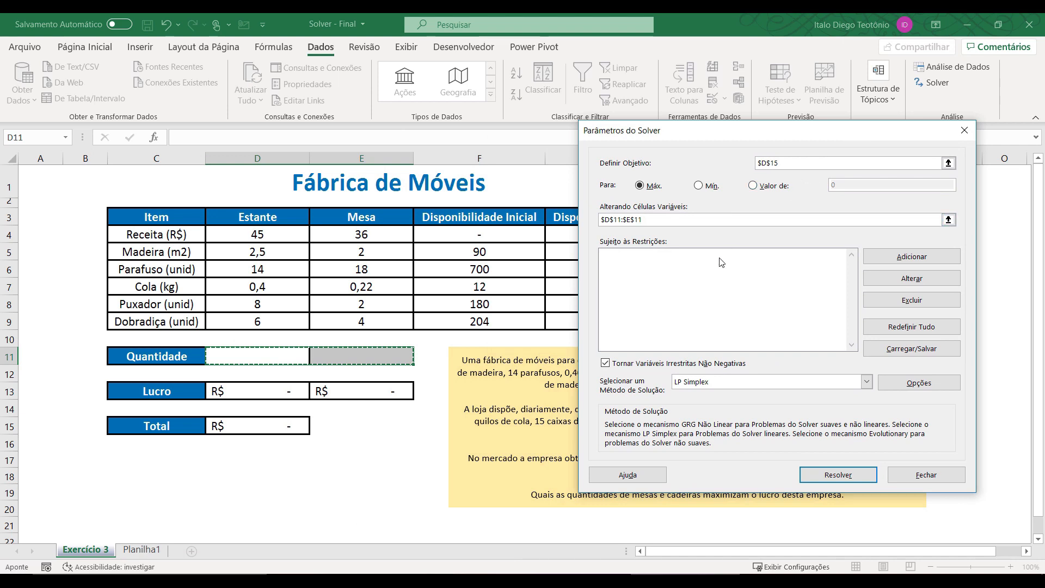
{"action": "left_click", "coordinate": [901, 259]}
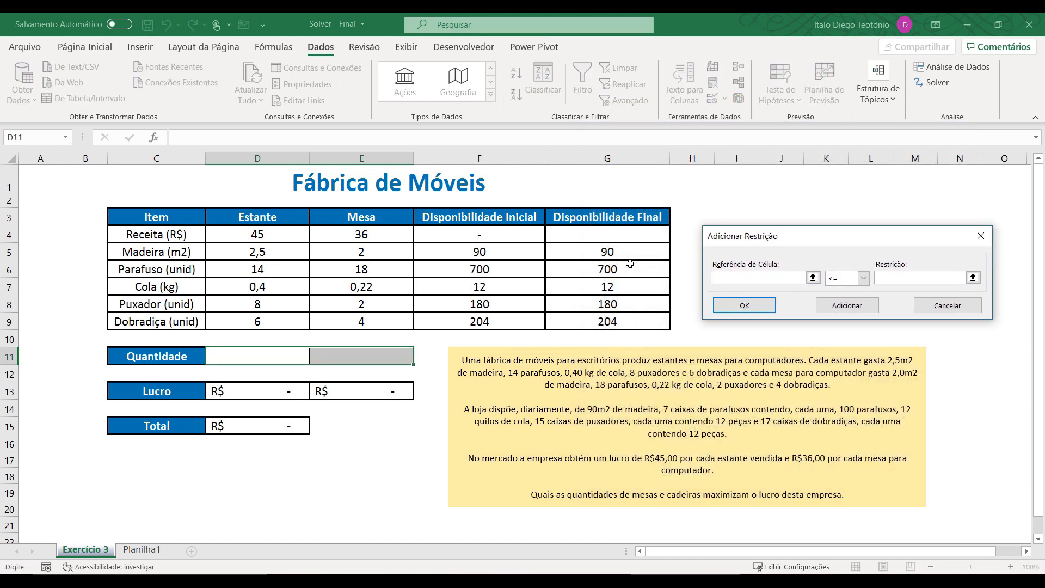
{"action": "left_click_drag", "start_coordinate": [596, 252], "coordinate": [598, 316]}
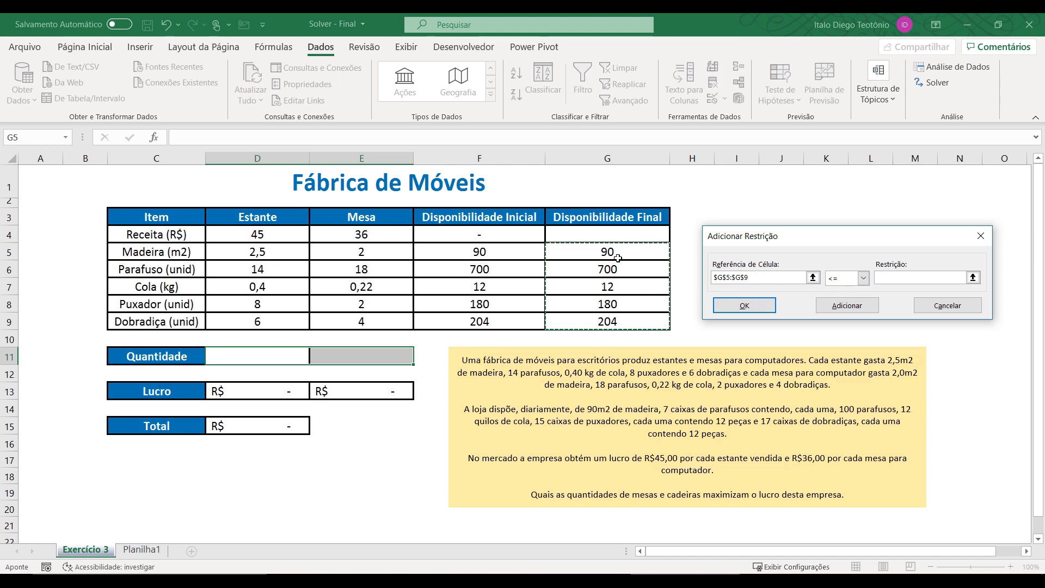
{"action": "left_click", "coordinate": [853, 283]}
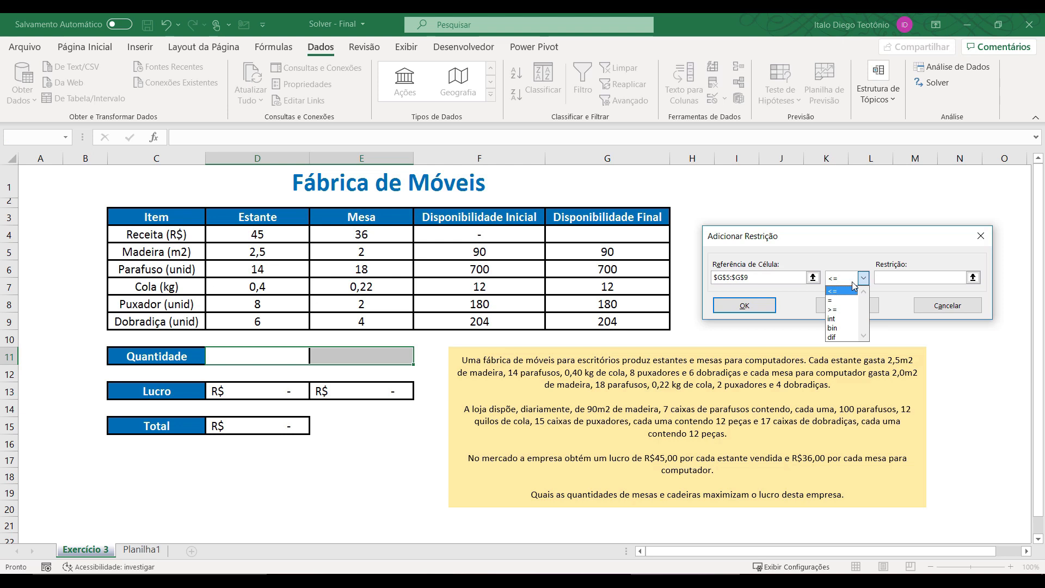
{"action": "left_click", "coordinate": [833, 309]}
{"action": "left_click", "coordinate": [883, 280]}
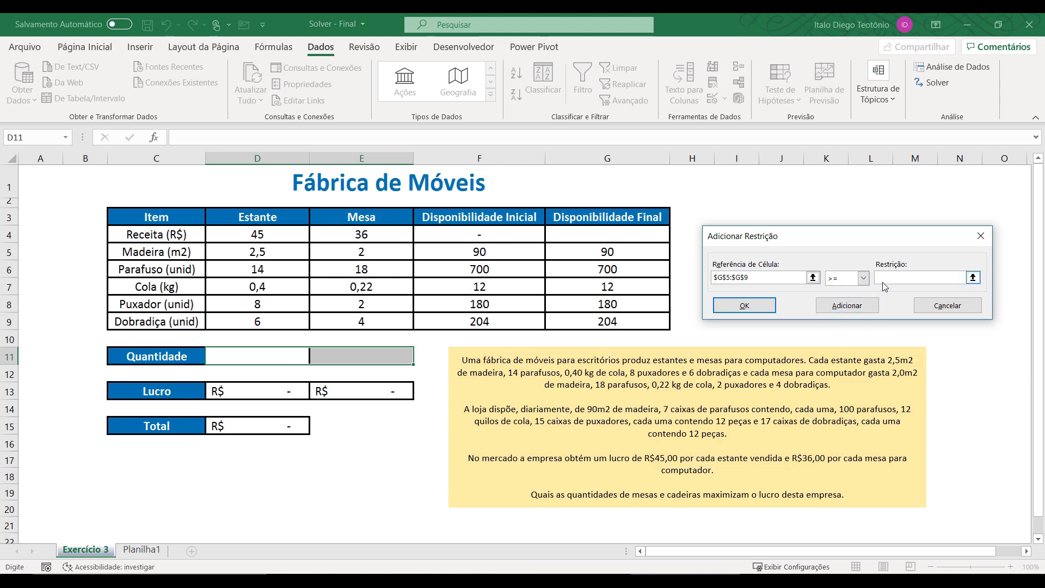
{"action": "type", "text": "0"}
{"action": "left_click", "coordinate": [758, 311]}
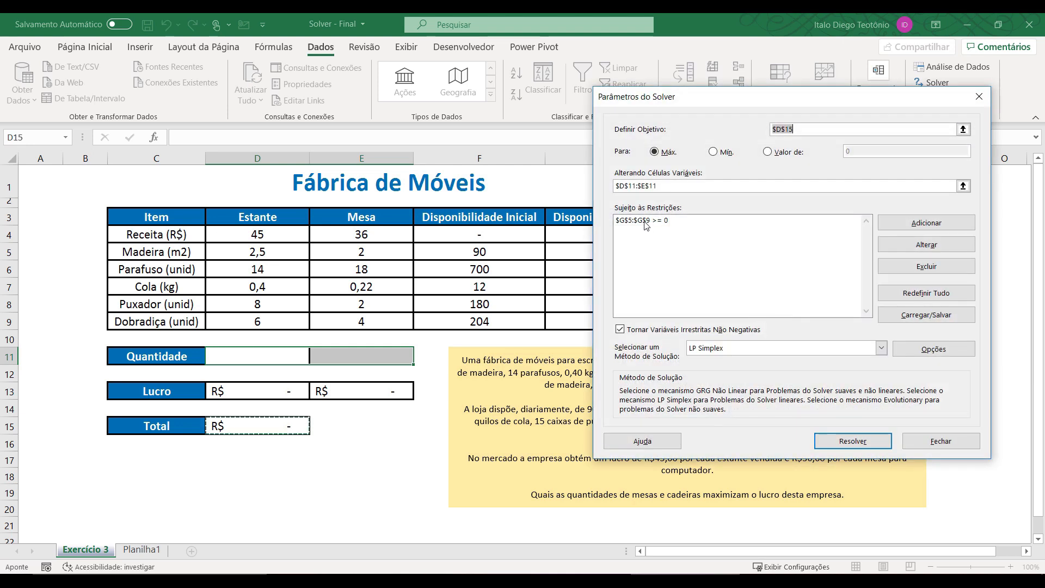
Solve the model, inspect the resulting quantities and final availabilities, and restore the original values.
{"action": "left_click_drag", "start_coordinate": [758, 105], "coordinate": [728, 154]}
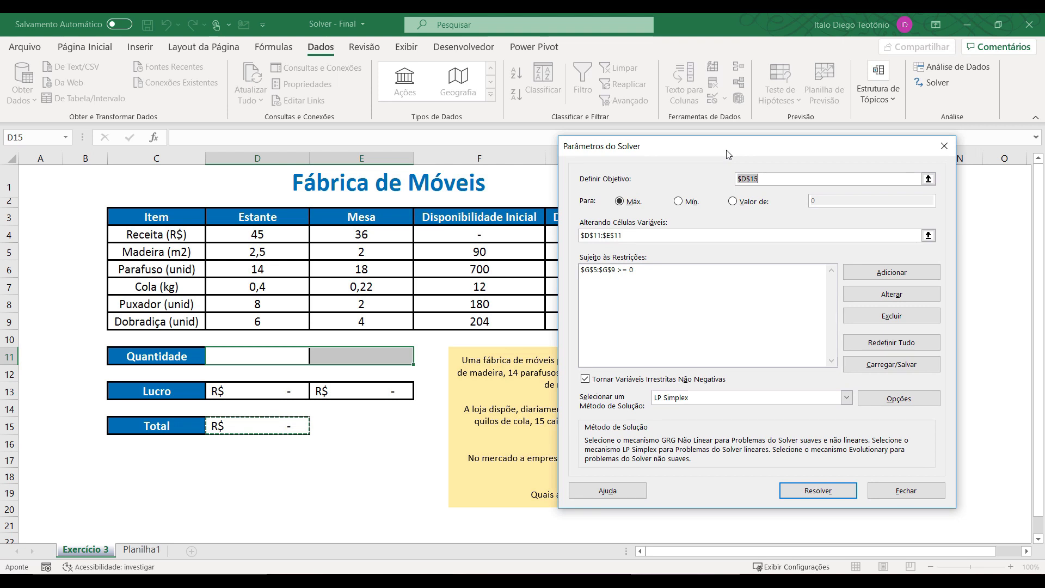
{"action": "left_click", "coordinate": [801, 490]}
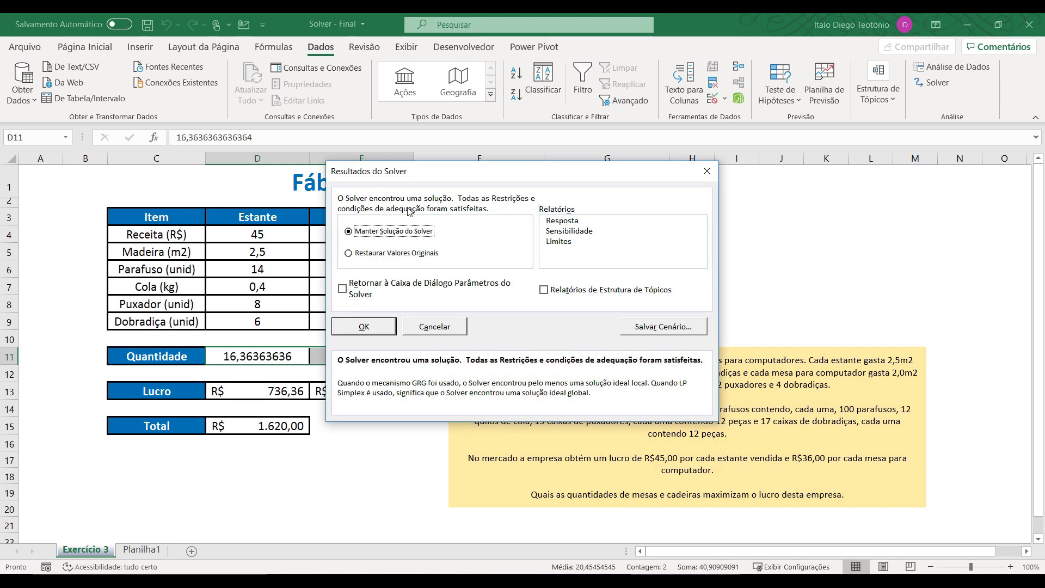
{"action": "left_click_drag", "start_coordinate": [490, 179], "coordinate": [731, 165]}
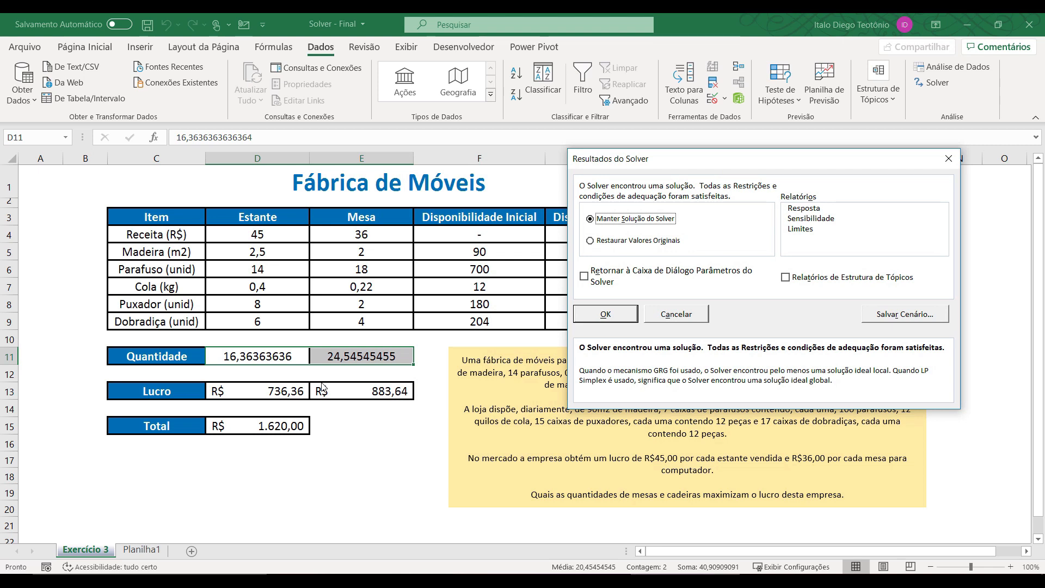
{"action": "left_click_drag", "start_coordinate": [644, 166], "coordinate": [603, 368]}
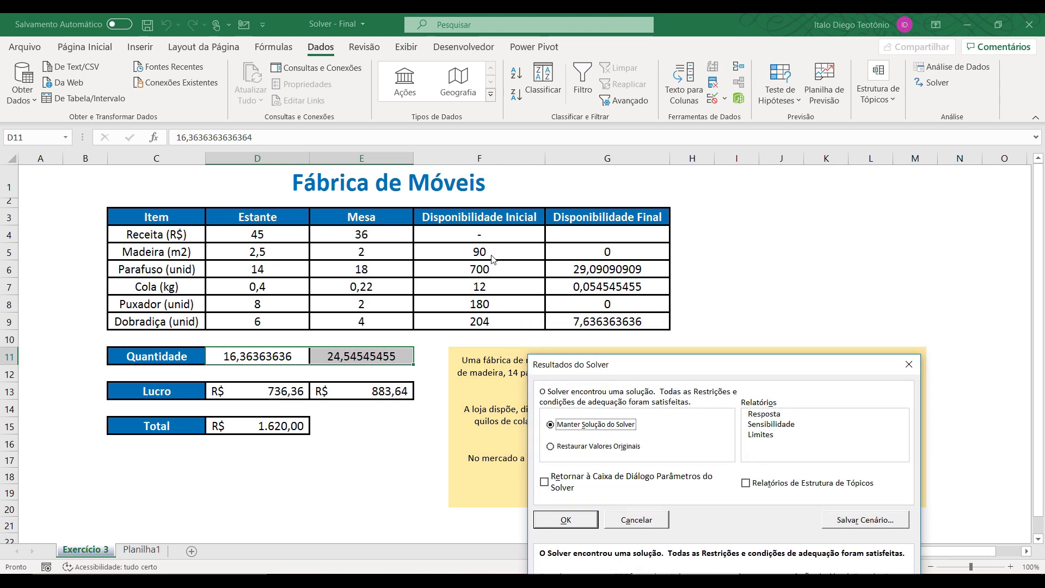
{"action": "left_click_drag", "start_coordinate": [610, 363], "coordinate": [655, 252]}
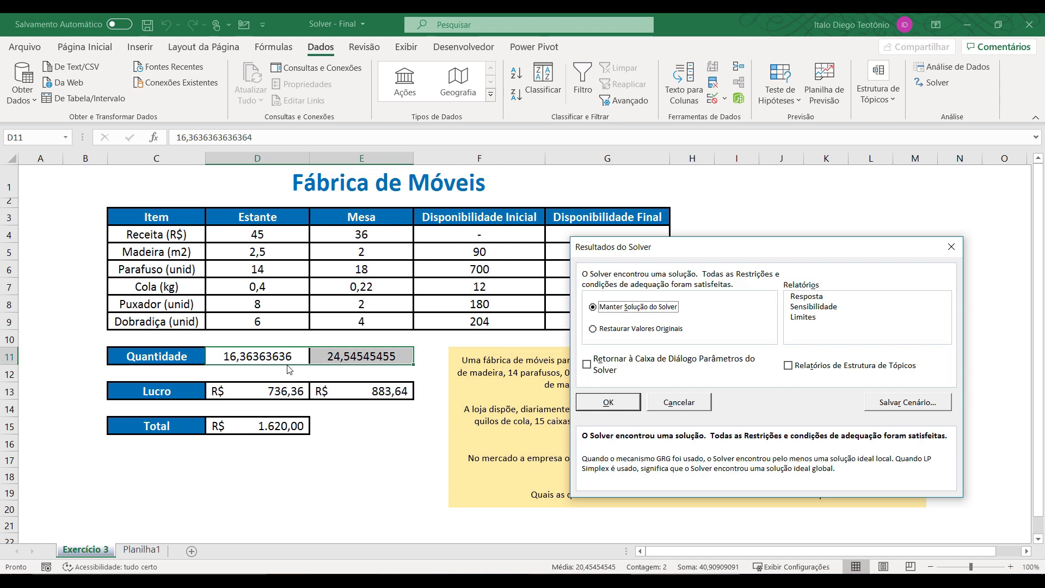
{"action": "left_click", "coordinate": [646, 335]}
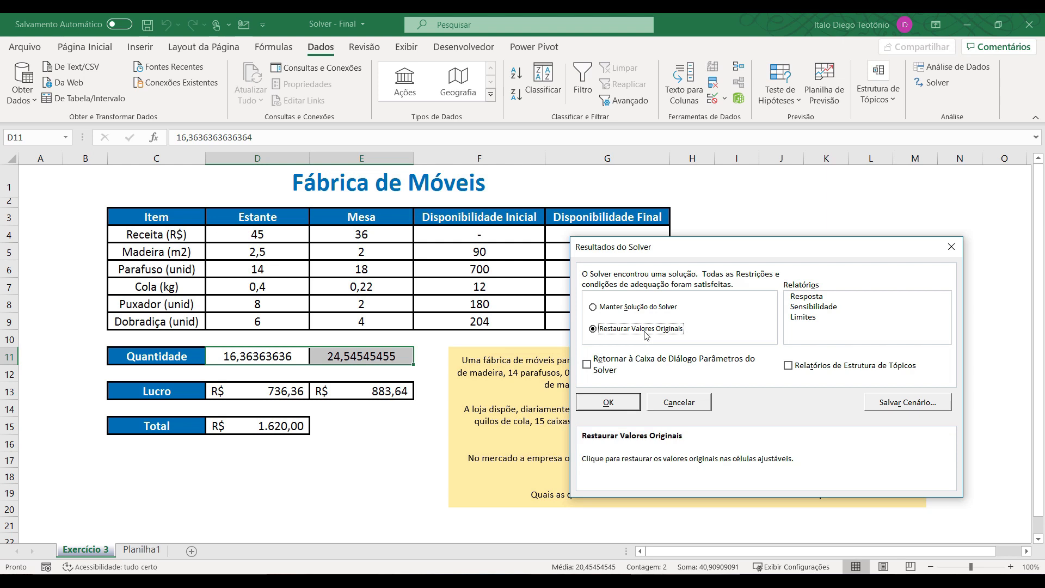
{"action": "left_click", "coordinate": [603, 403]}
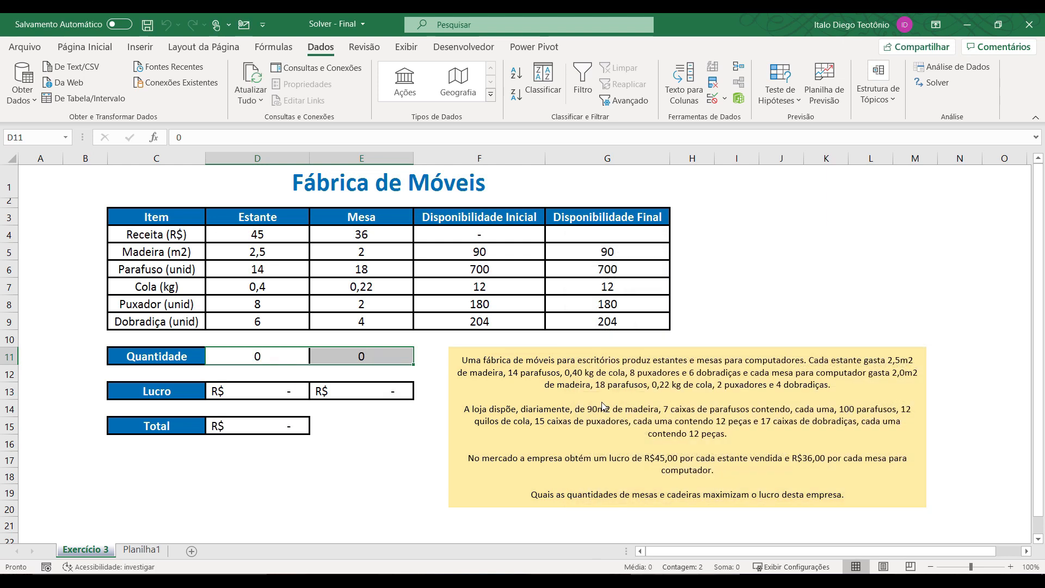
Add a Solver constraint requiring the Quantidade cells D11:E11 to be integers (int).
{"action": "left_click", "coordinate": [934, 84]}
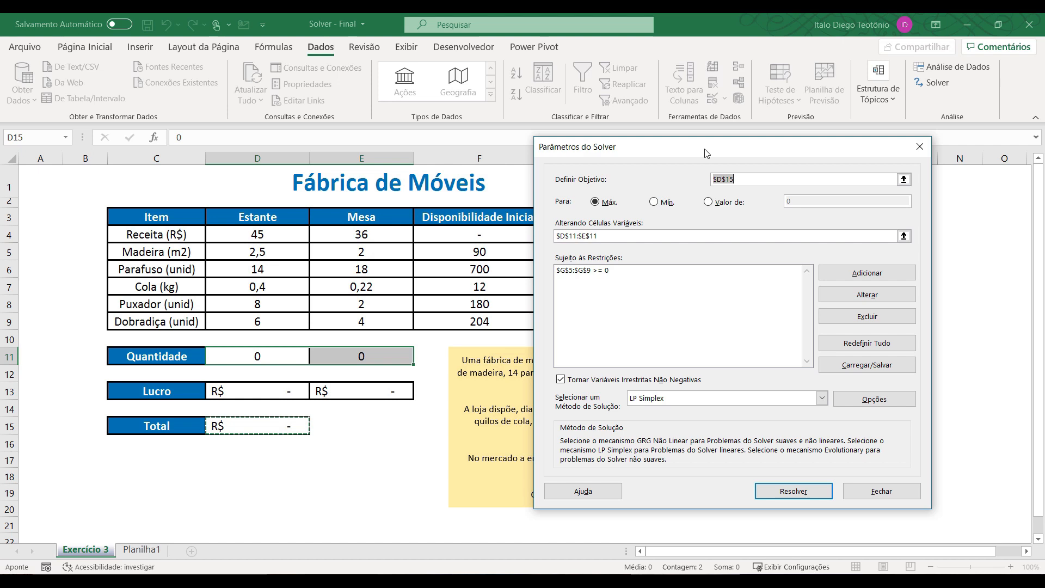
{"action": "left_click_drag", "start_coordinate": [707, 151], "coordinate": [744, 152]}
{"action": "left_click", "coordinate": [904, 272]}
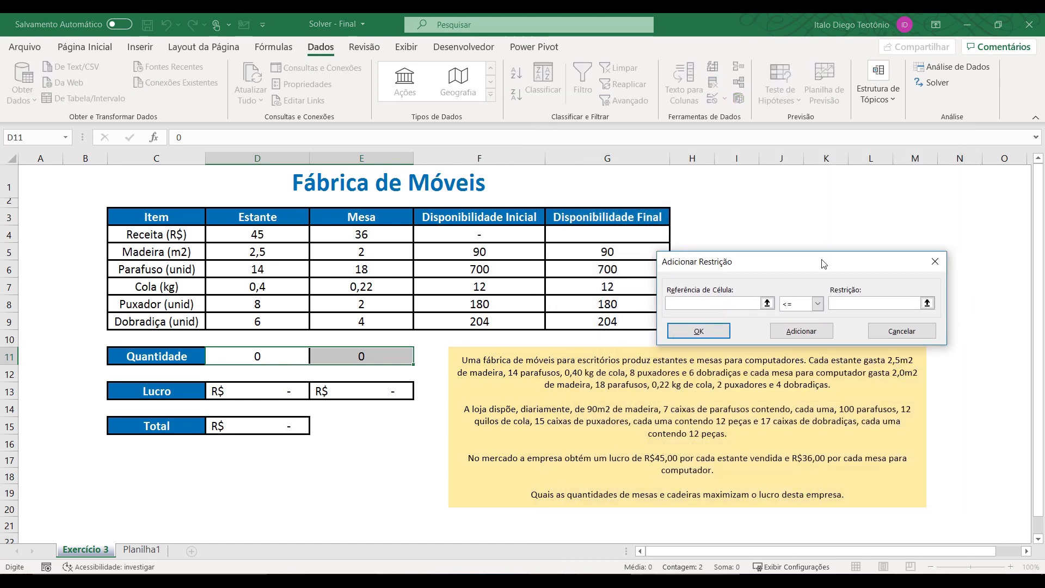
{"action": "left_click_drag", "start_coordinate": [249, 356], "coordinate": [354, 357]}
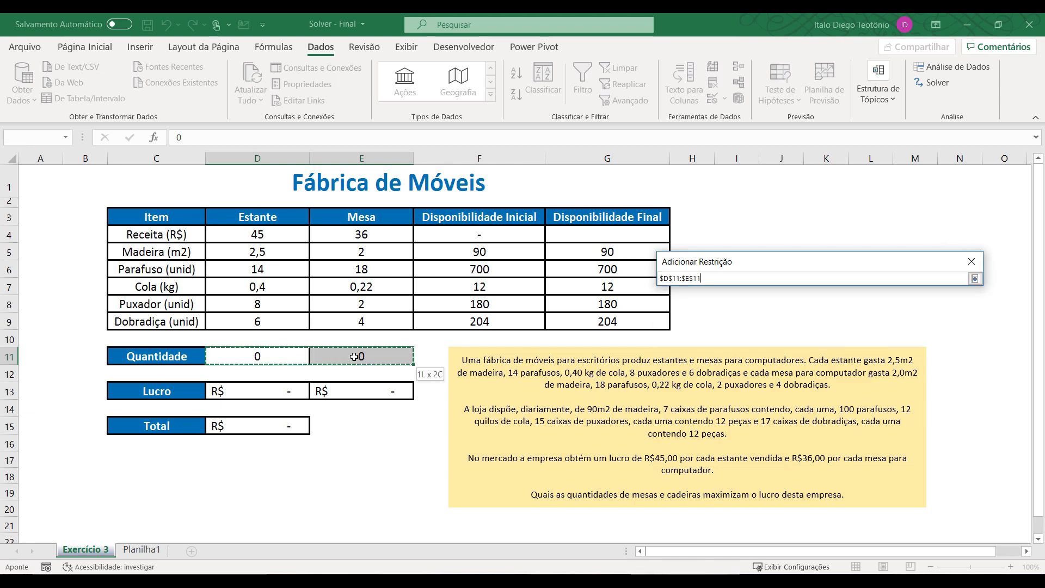
{"action": "left_click", "coordinate": [818, 304]}
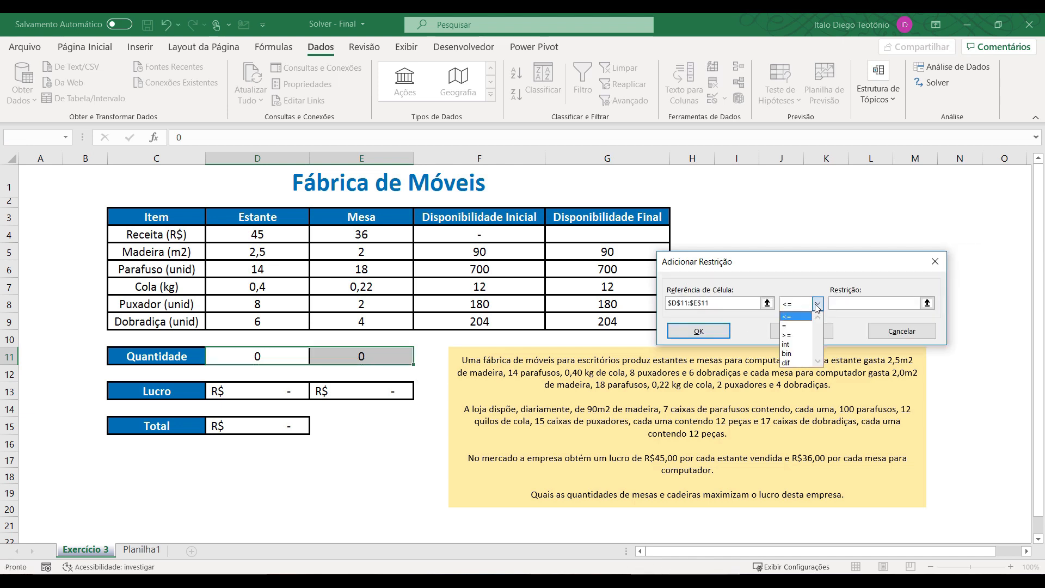
{"action": "left_click", "coordinate": [786, 344]}
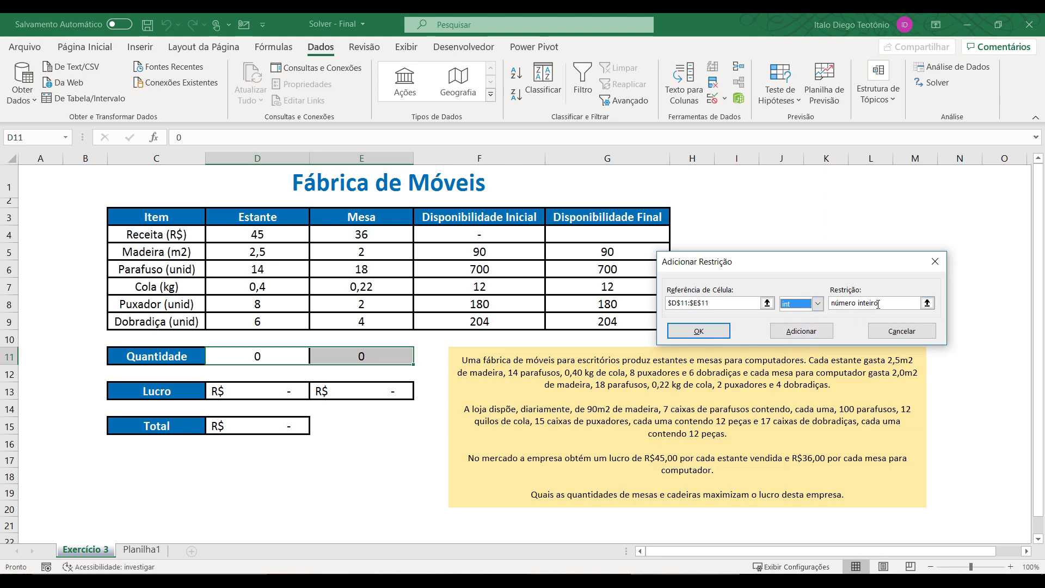
{"action": "left_click", "coordinate": [723, 334]}
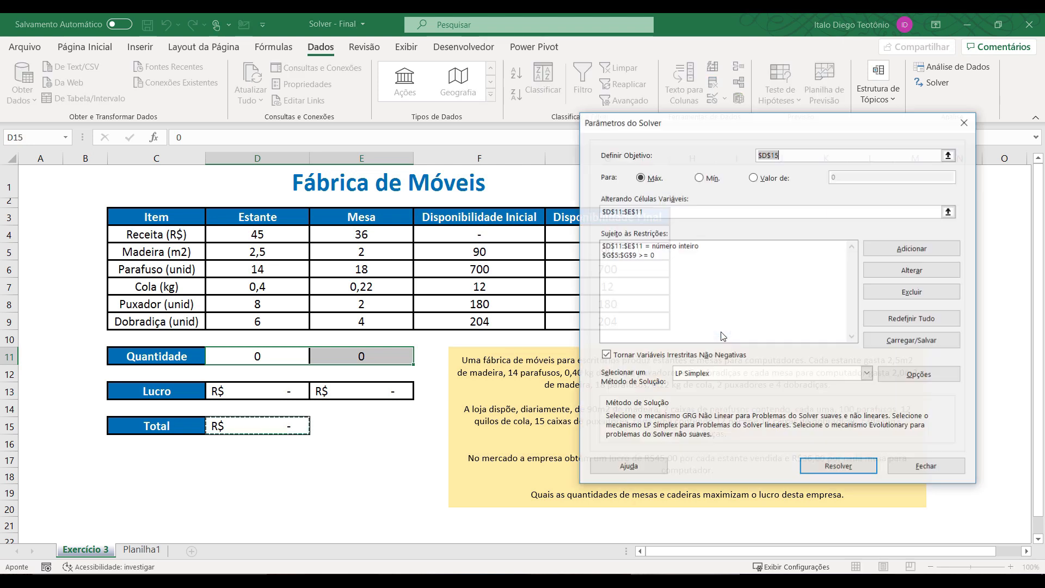
Solve the model with the integer constraint, inspect the quantities and final availabilities, and restore the original values.
{"action": "left_click", "coordinate": [818, 468]}
{"action": "left_click_drag", "start_coordinate": [503, 177], "coordinate": [791, 361]}
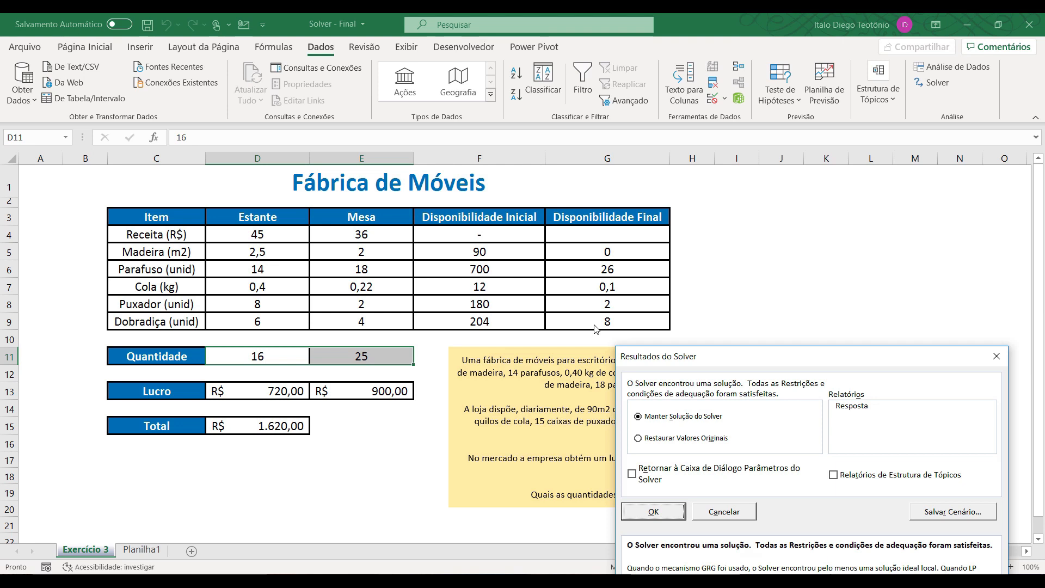
{"action": "left_click_drag", "start_coordinate": [717, 357], "coordinate": [709, 217]}
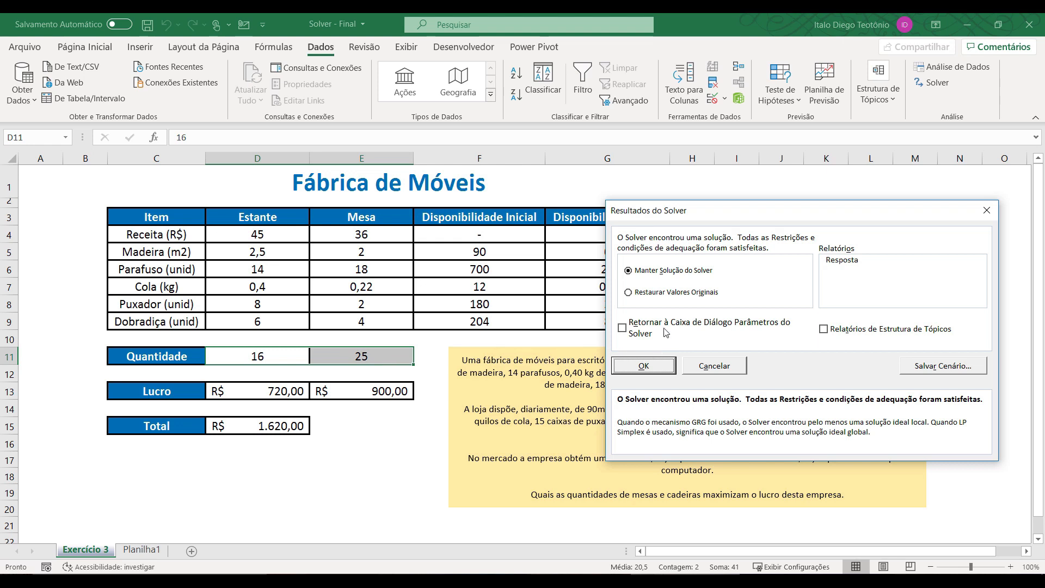
{"action": "left_click", "coordinate": [669, 294]}
{"action": "left_click", "coordinate": [644, 366]}
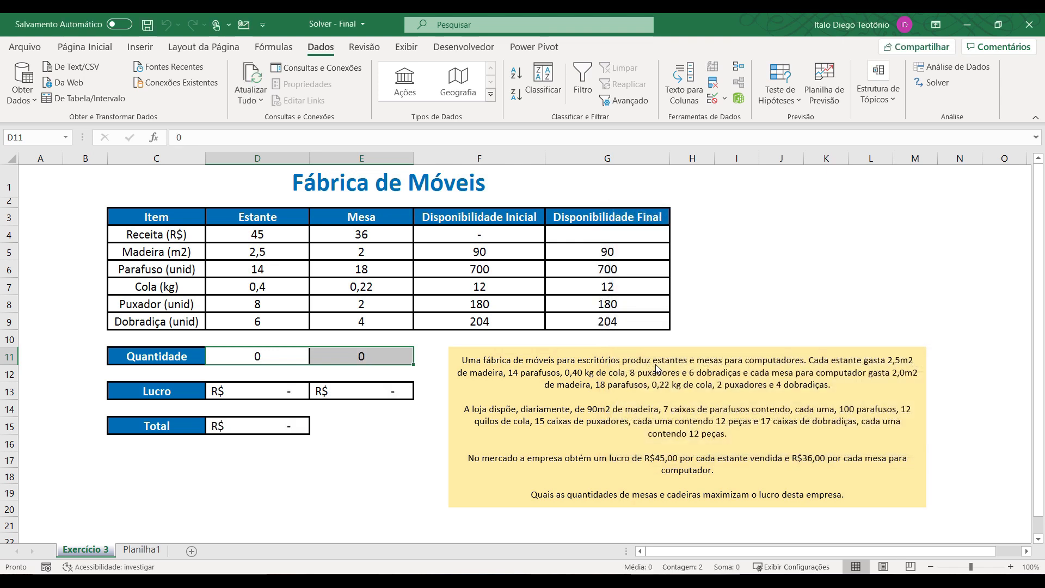
Add a Solver constraint limiting the Mesa quantity in E11 to <= 22.
{"action": "left_click", "coordinate": [940, 83]}
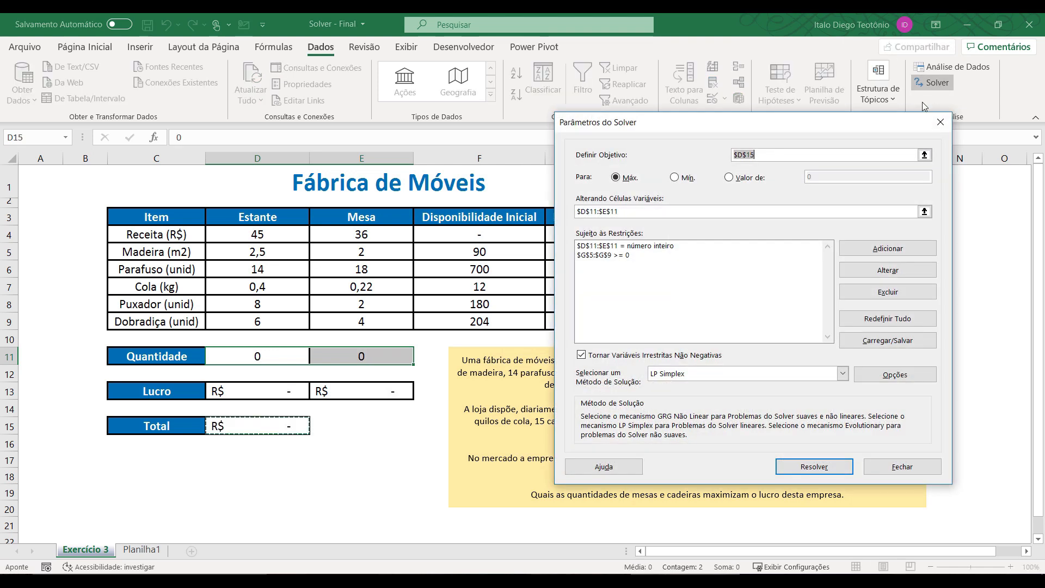
{"action": "left_click_drag", "start_coordinate": [776, 129], "coordinate": [848, 170]}
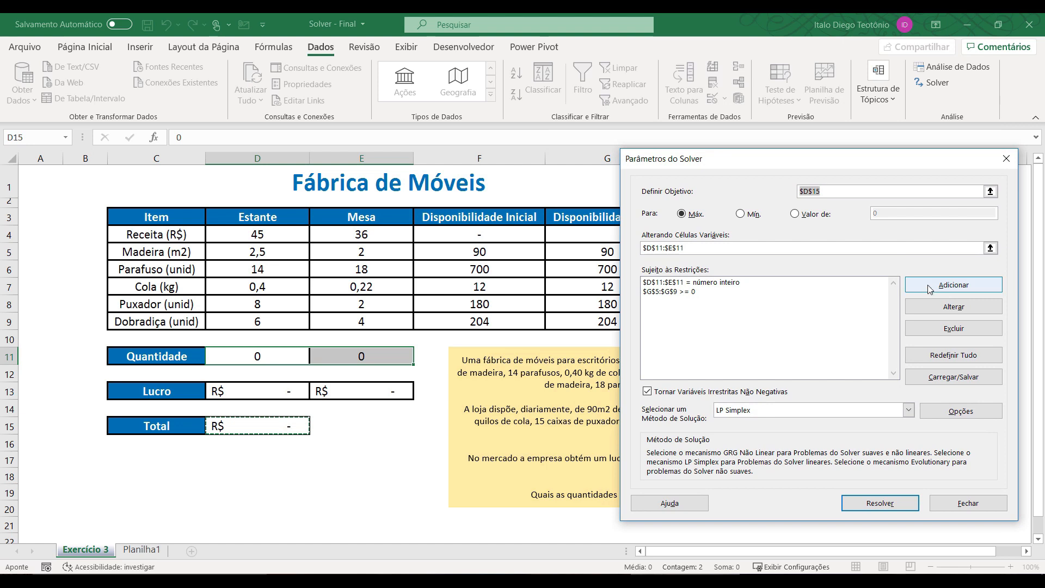
{"action": "left_click", "coordinate": [927, 286]}
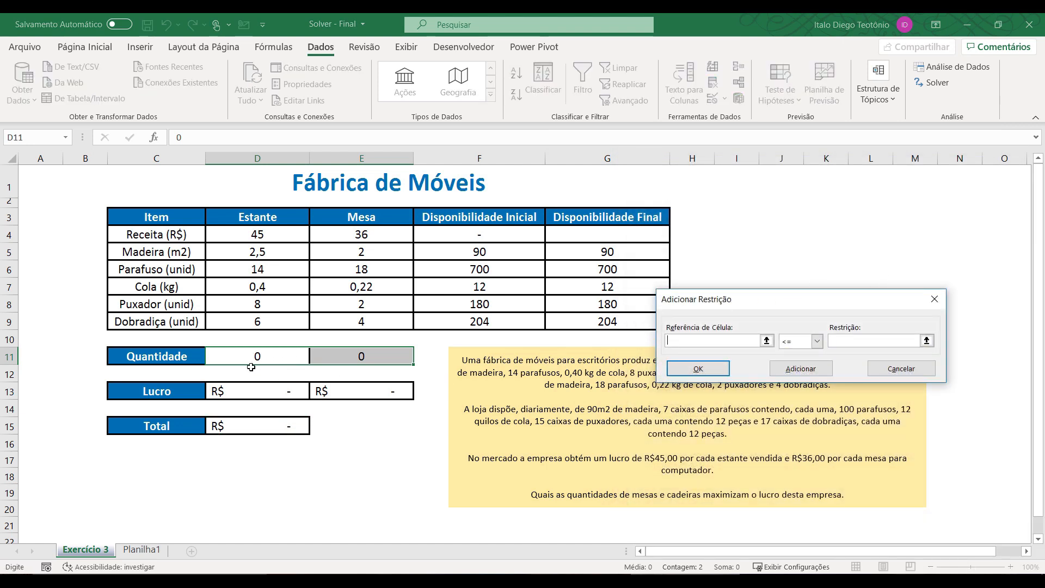
{"action": "left_click", "coordinate": [372, 357]}
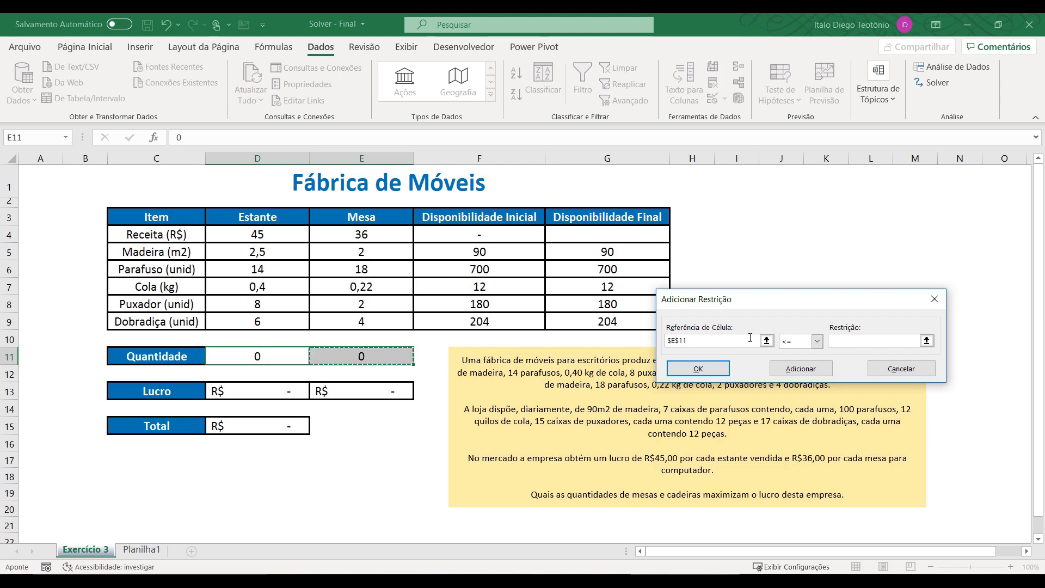
{"action": "left_click", "coordinate": [871, 342]}
{"action": "type", "text": "22"}
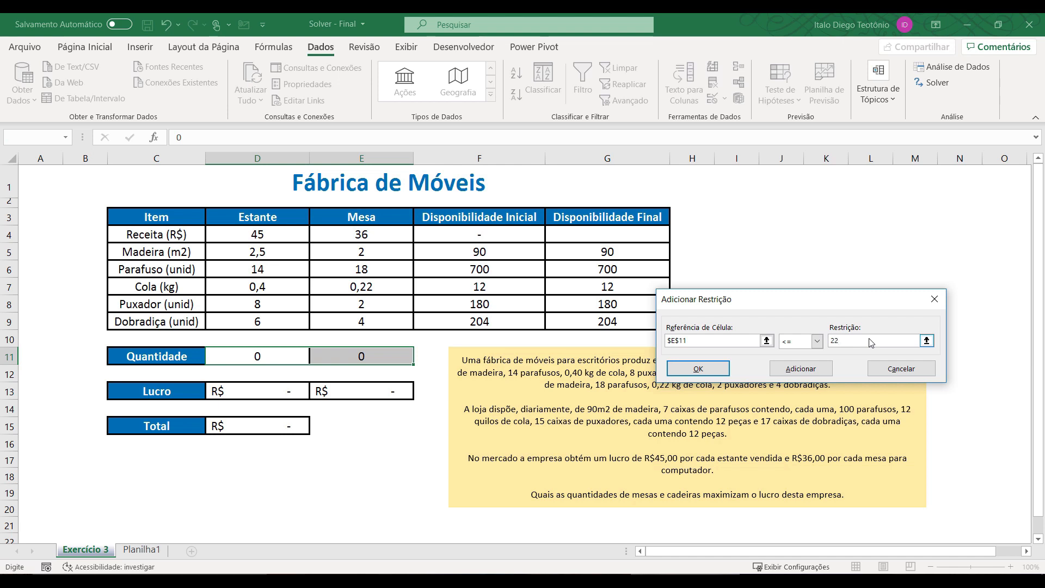
{"action": "key", "text": "Return"}
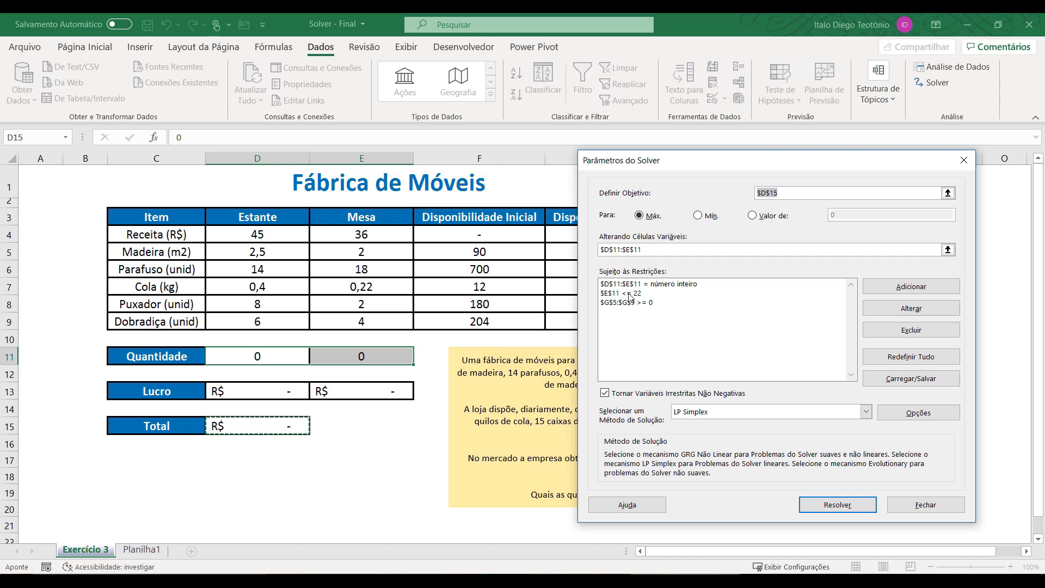
Solve the model with the Mesa limit applied, inspect the solution, and restore the original values.
{"action": "left_click", "coordinate": [820, 506]}
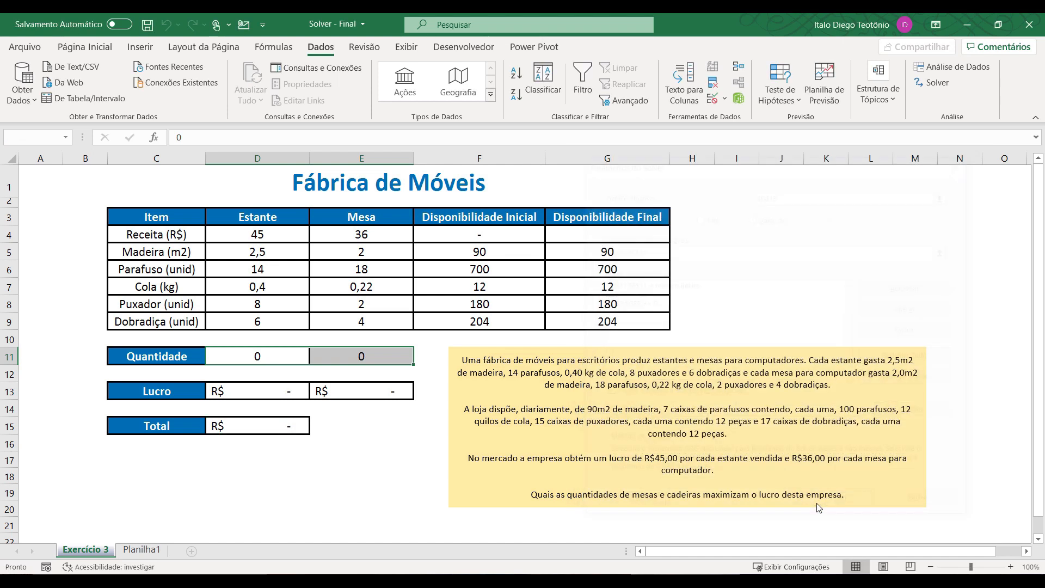
{"action": "left_click_drag", "start_coordinate": [496, 217], "coordinate": [757, 381]}
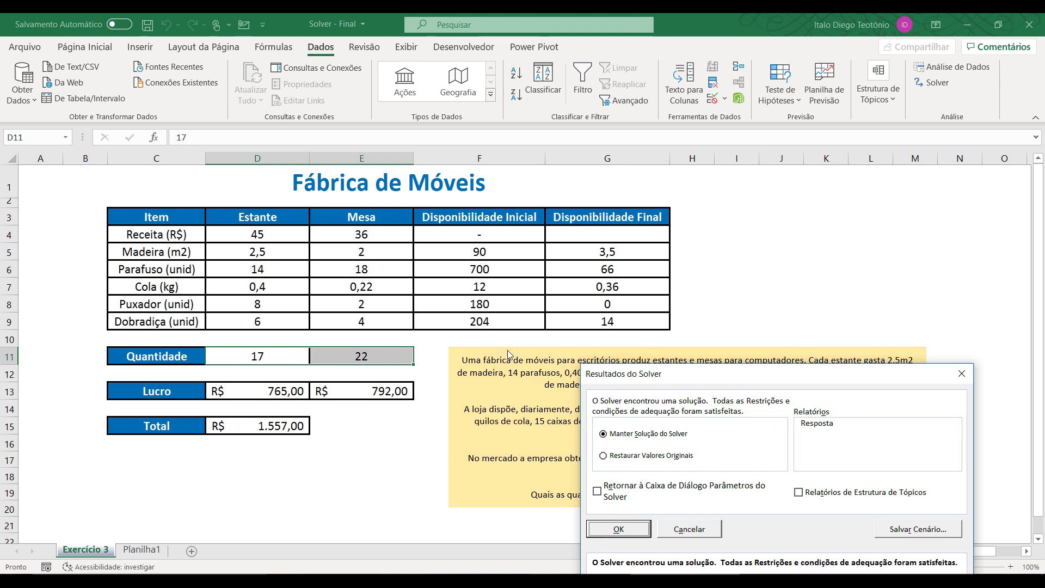
{"action": "left_click_drag", "start_coordinate": [705, 379], "coordinate": [673, 222]}
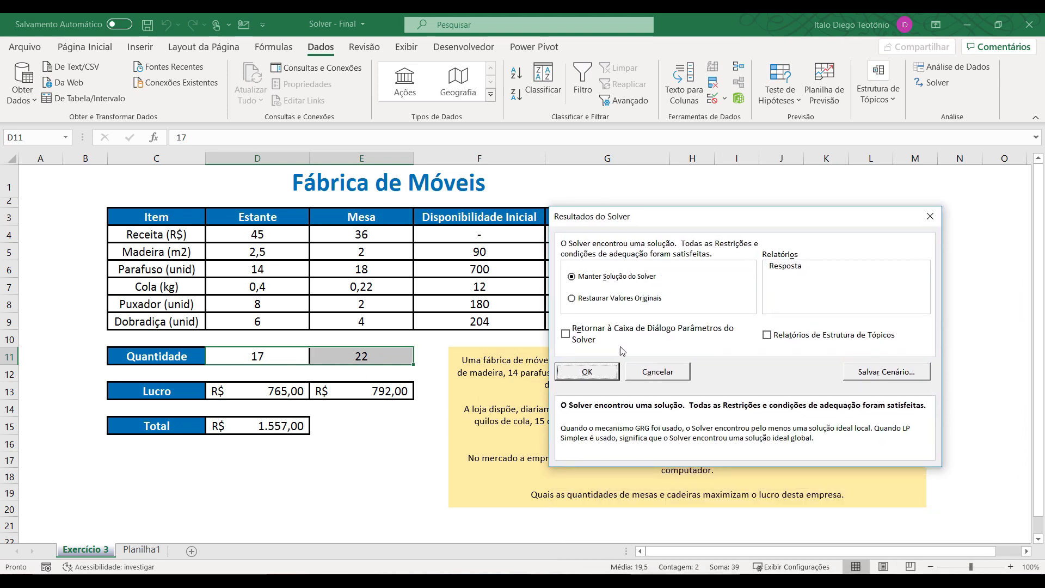
{"action": "left_click", "coordinate": [617, 299]}
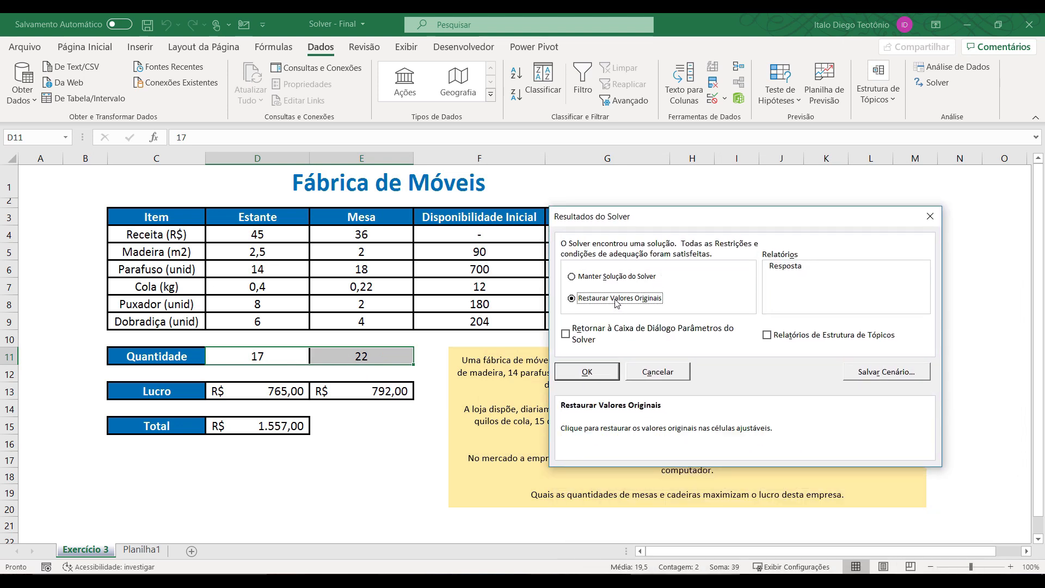
{"action": "left_click", "coordinate": [588, 373]}
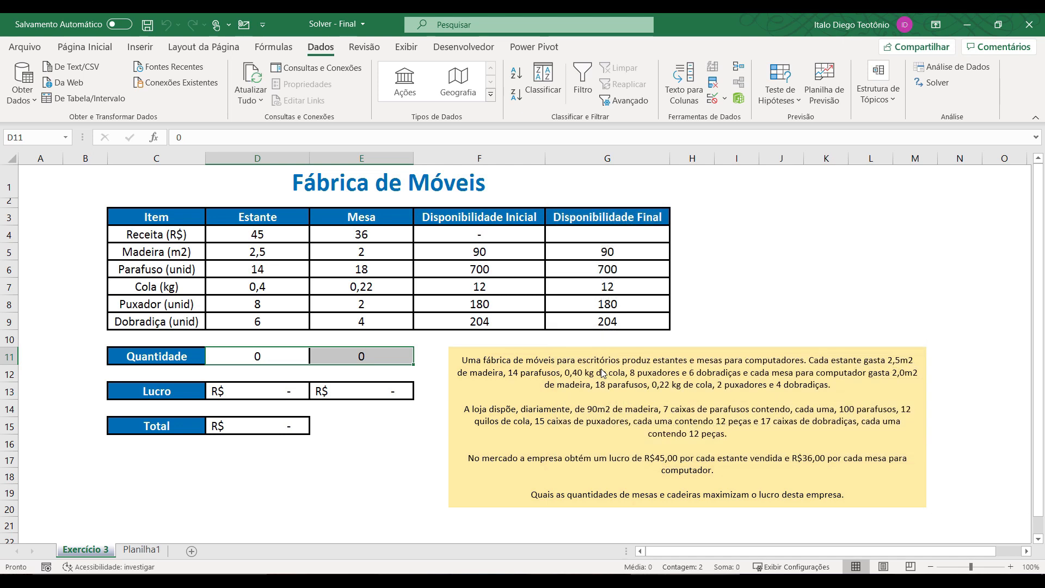
Delete the E11 <= 22 constraint from Solver, and solve the model again, keeping the Solver solution.
{"action": "left_click", "coordinate": [935, 85]}
{"action": "left_click", "coordinate": [615, 294]}
{"action": "left_click", "coordinate": [853, 329]}
{"action": "left_click", "coordinate": [809, 507]}
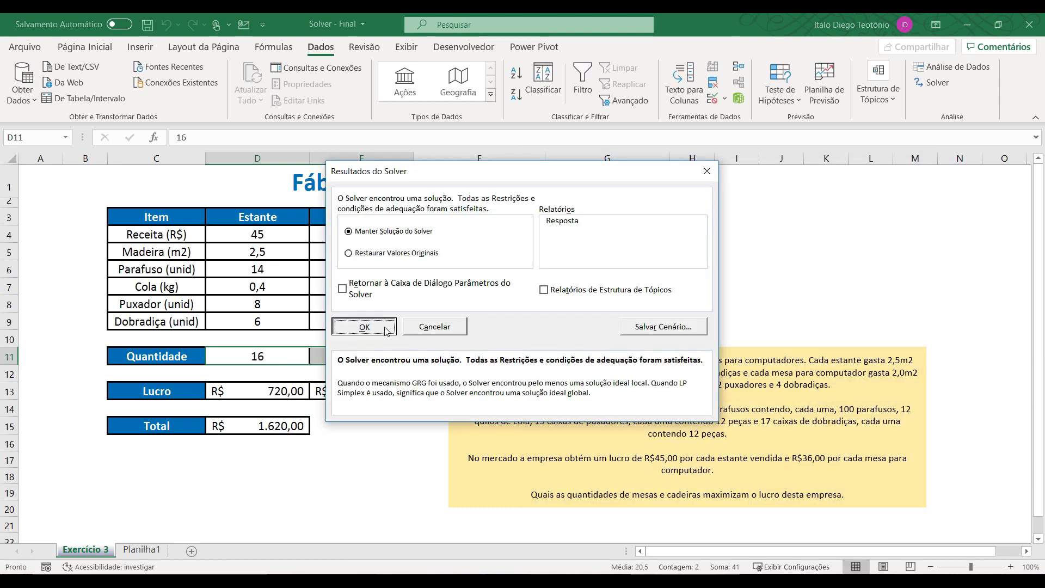
{"action": "left_click", "coordinate": [384, 328]}
{"action": "left_click", "coordinate": [880, 303]}
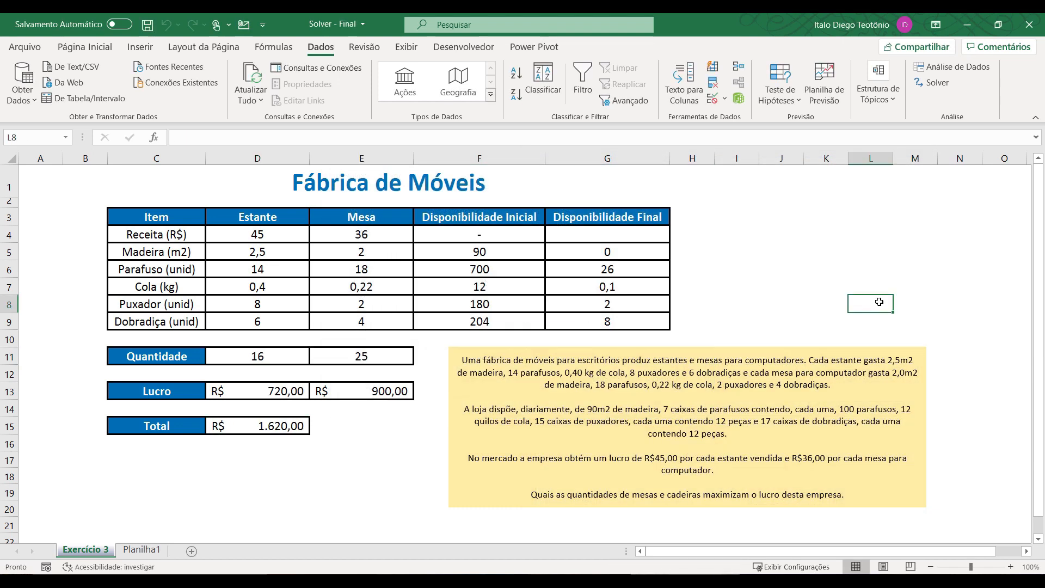